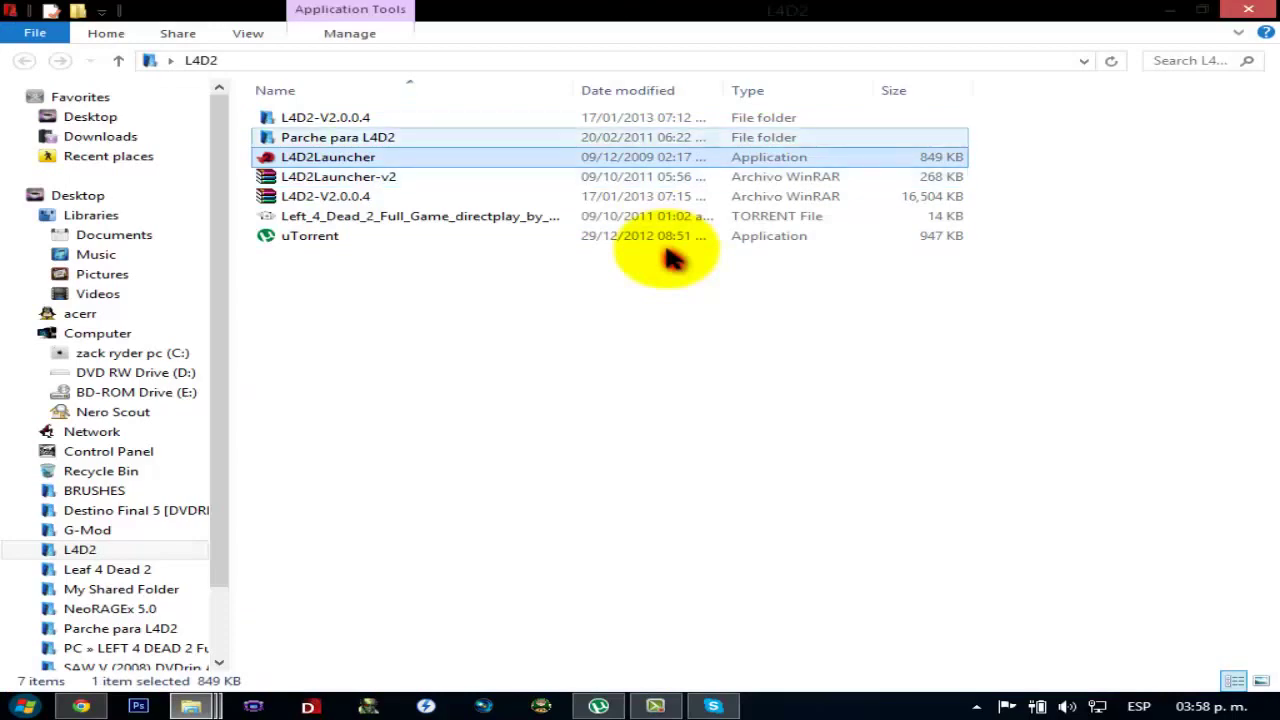
key(ctrl+Up)
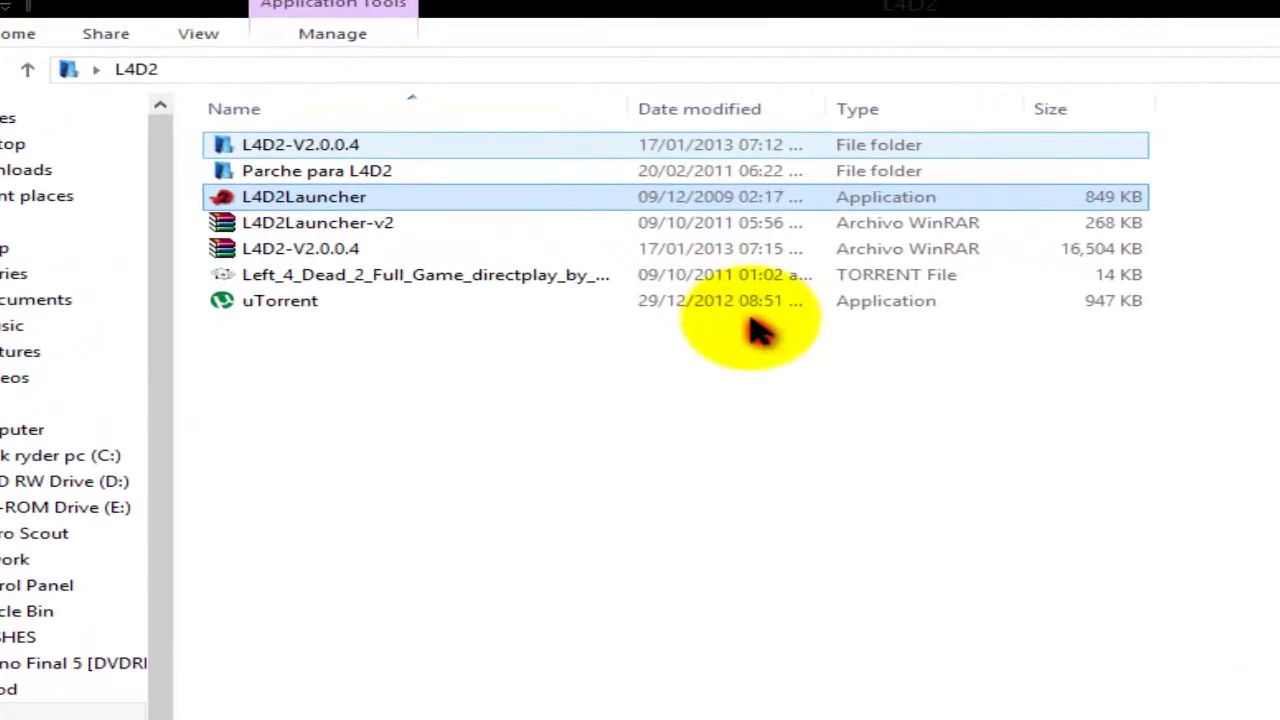
key(ctrl+Down)
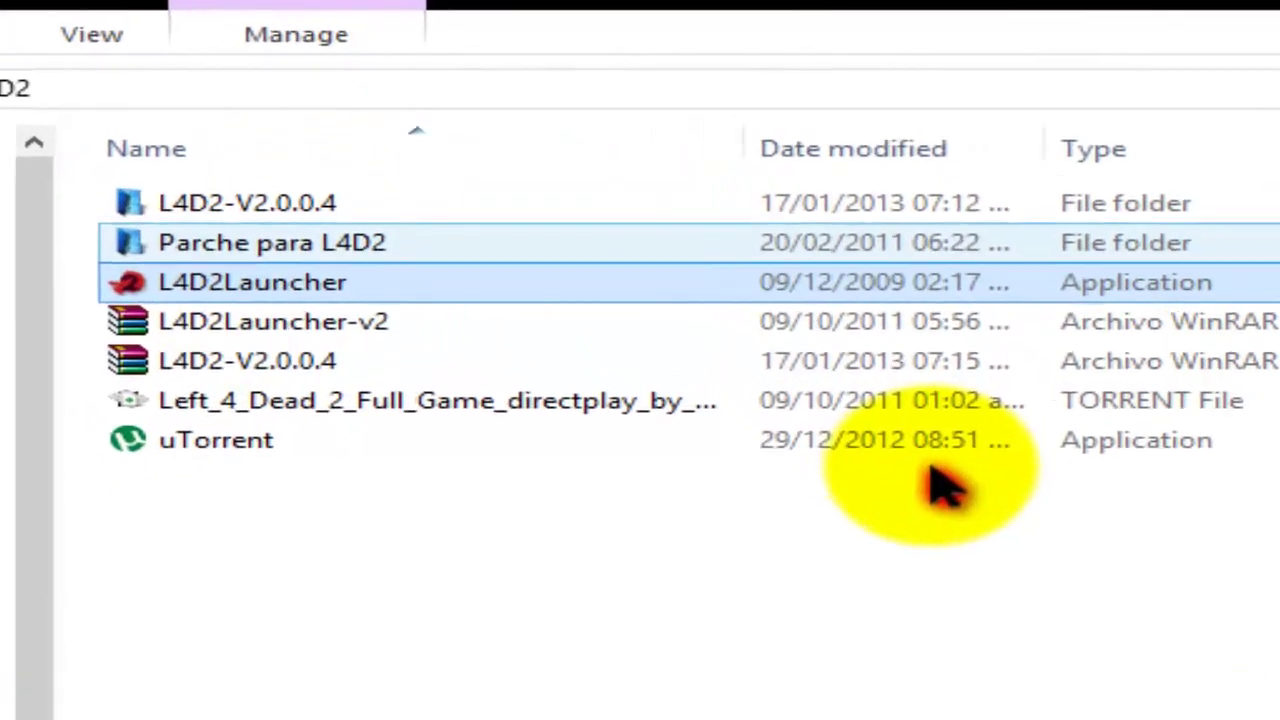
key(ctrl+Down)
key(ctrl+Down)
key(ctrl+Up)
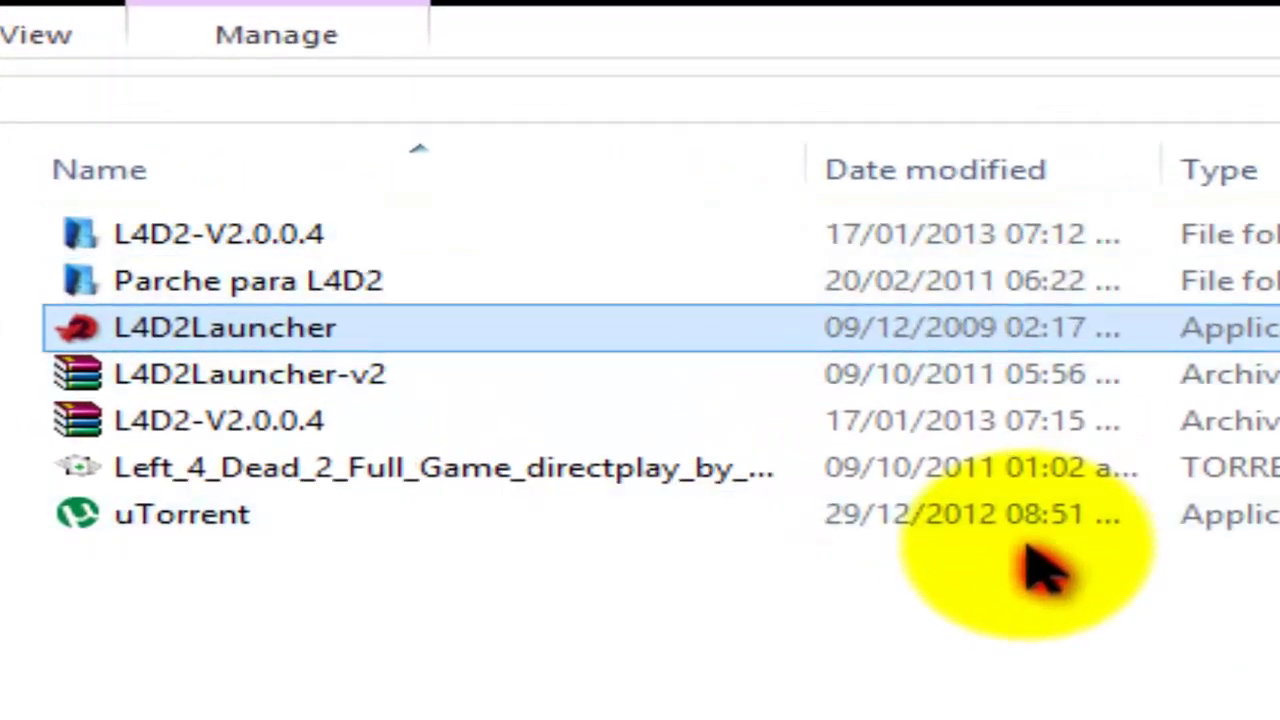
Move the L4D2Launcher-v2 and L4D2-V2.0.0.4 WinRAR archives, the Left 4 Dead 2 torrent file and uTorrent to the Recycle Bin
click(1027, 546)
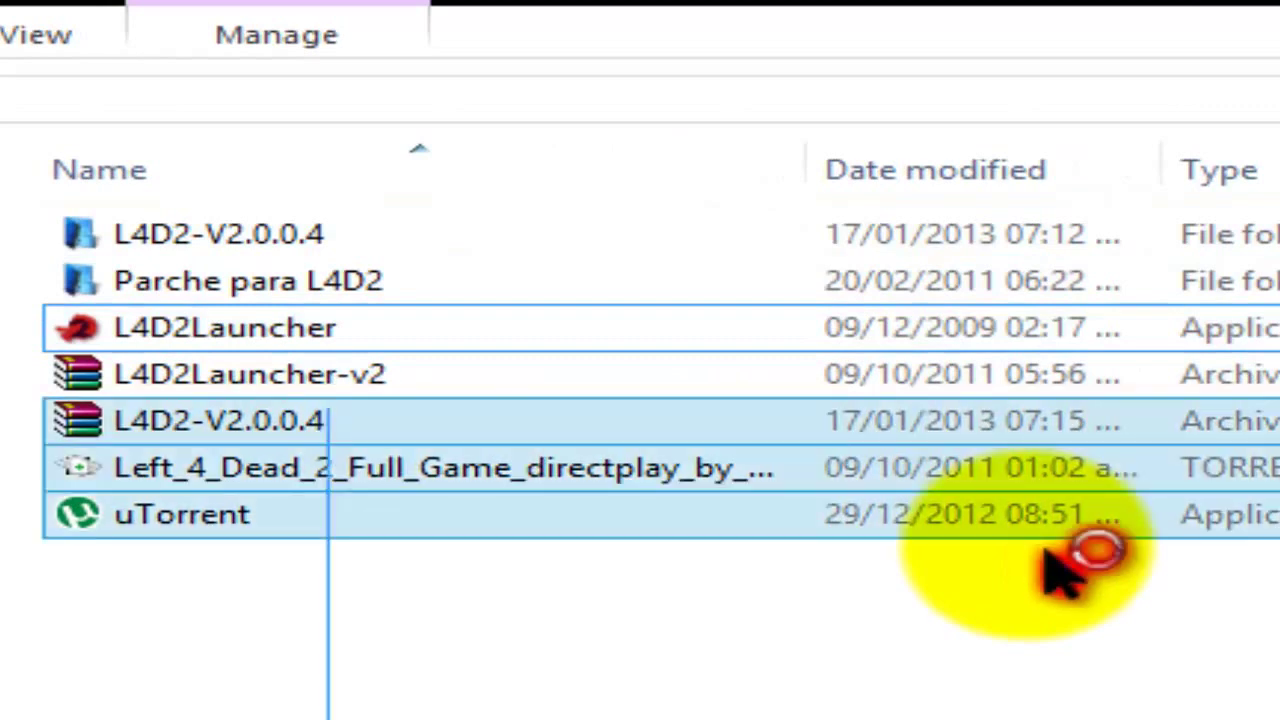
drag(1045, 560, 1025, 545)
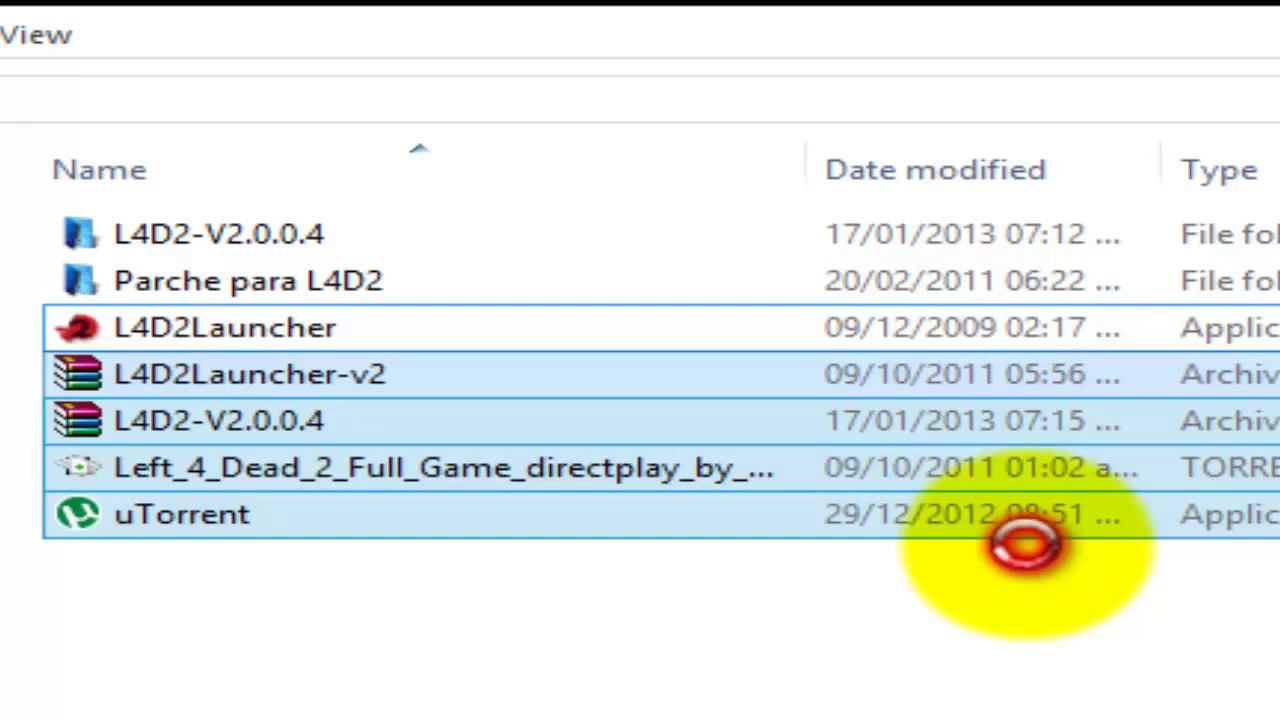
right_click(1025, 545)
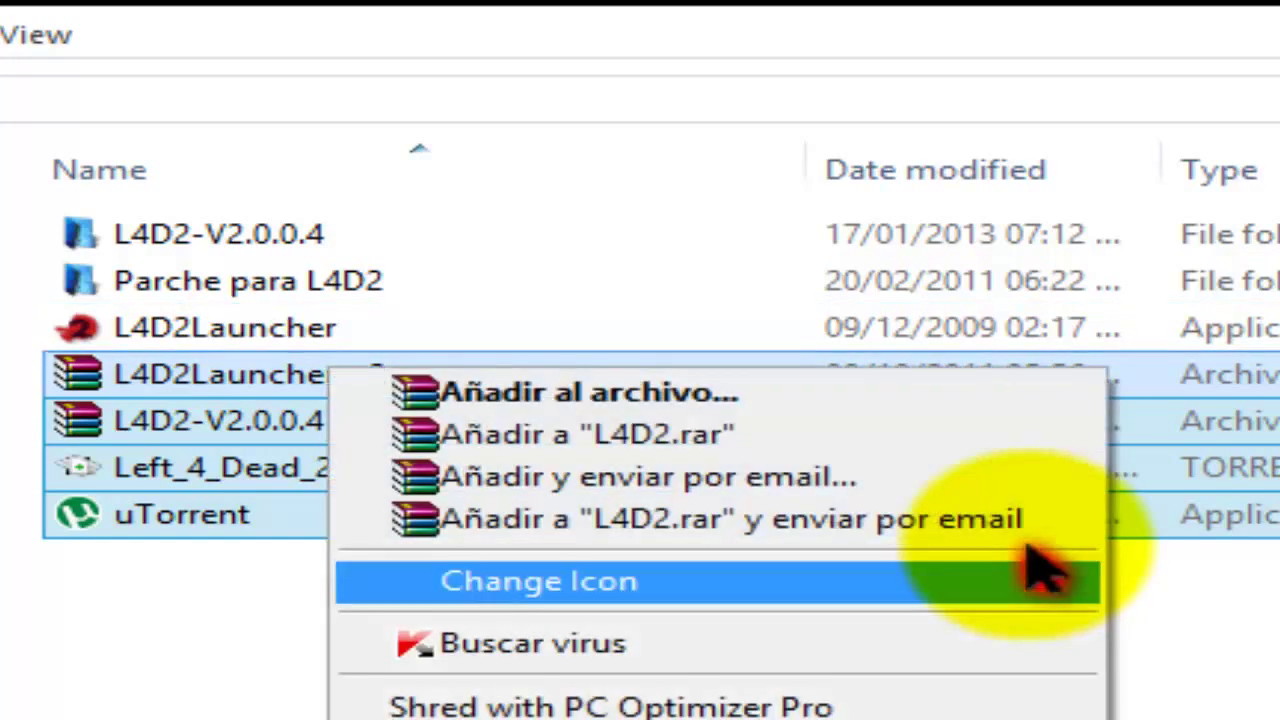
key(Escape)
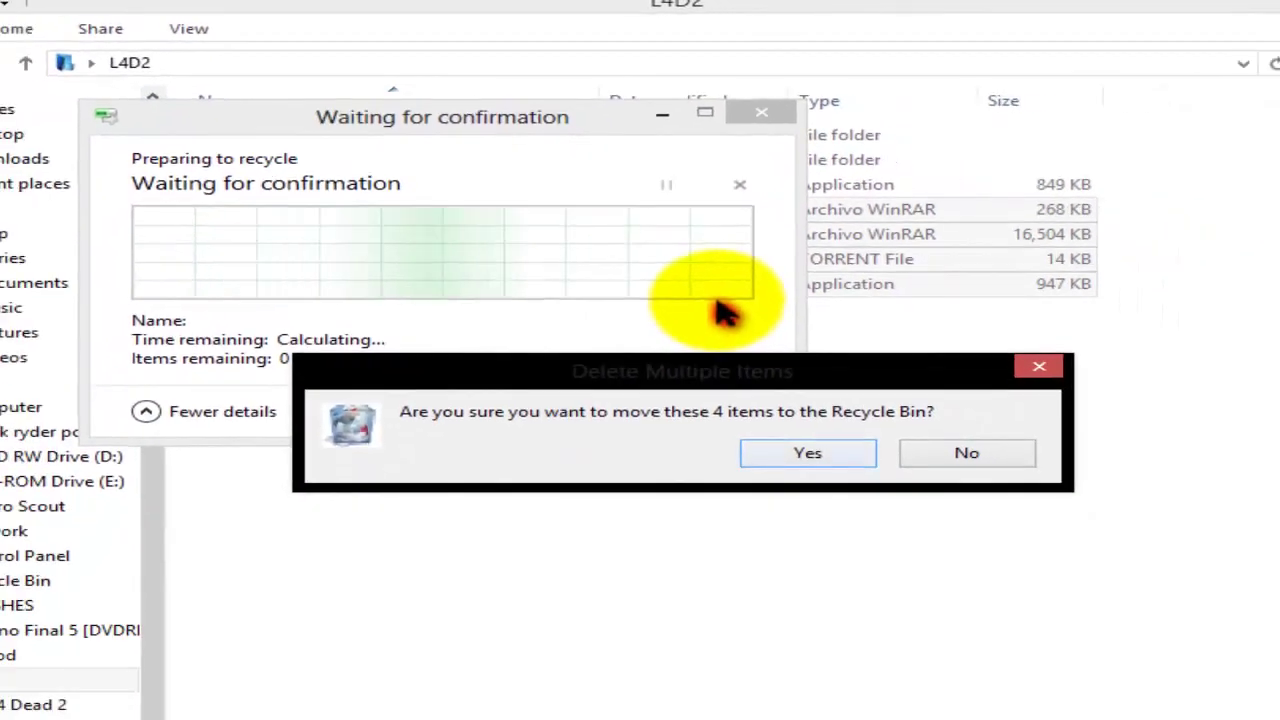
key(Return)
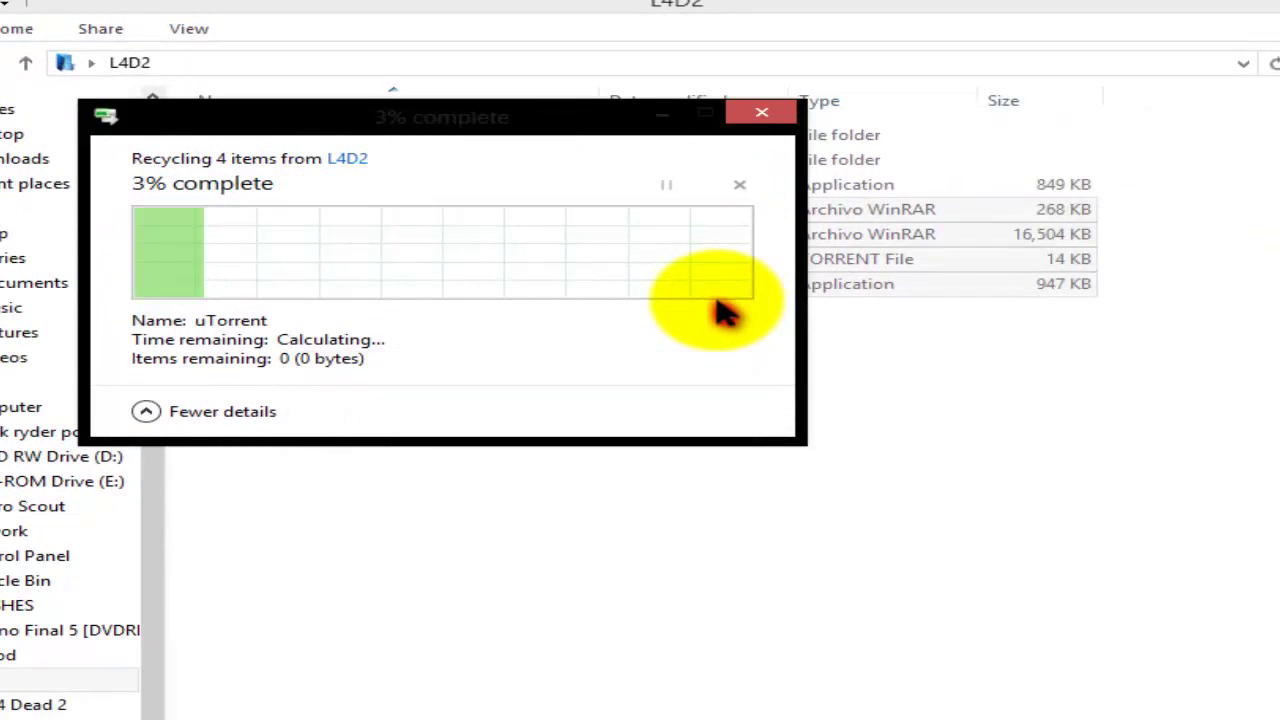
key(alt+Tab)
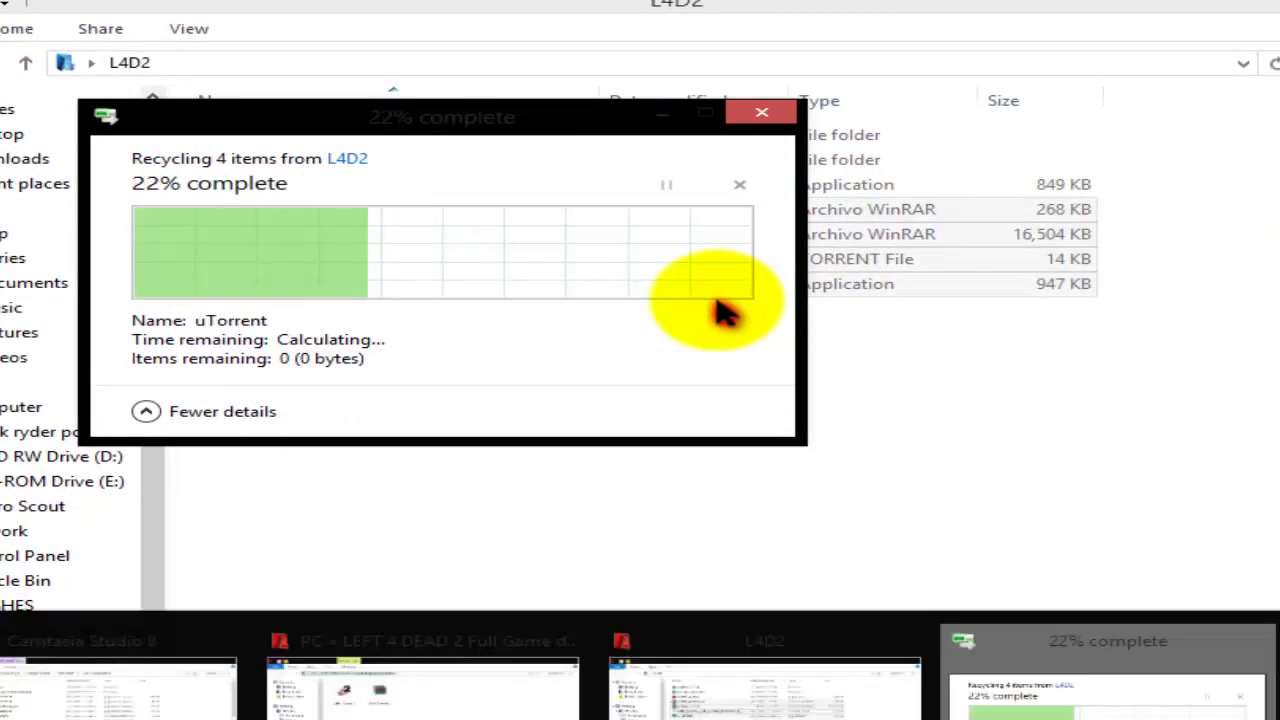
key(Tab)
key(Tab)
key(Tab)
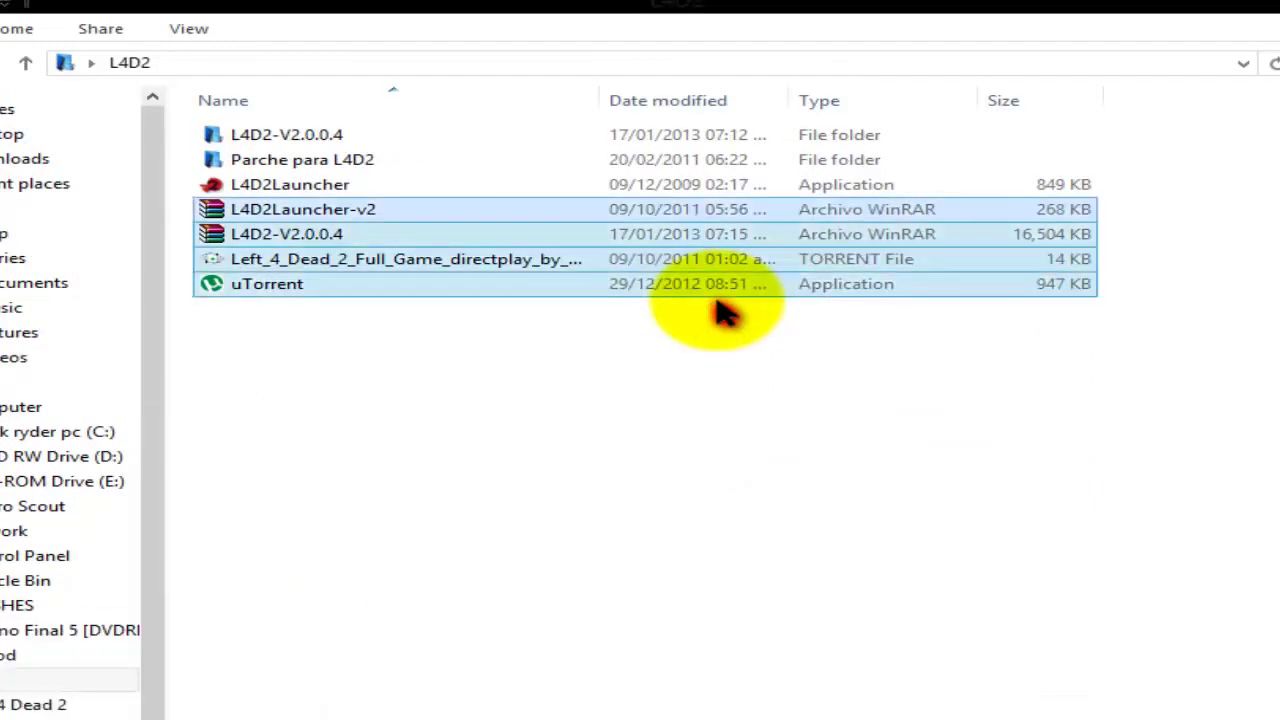
key(Delete)
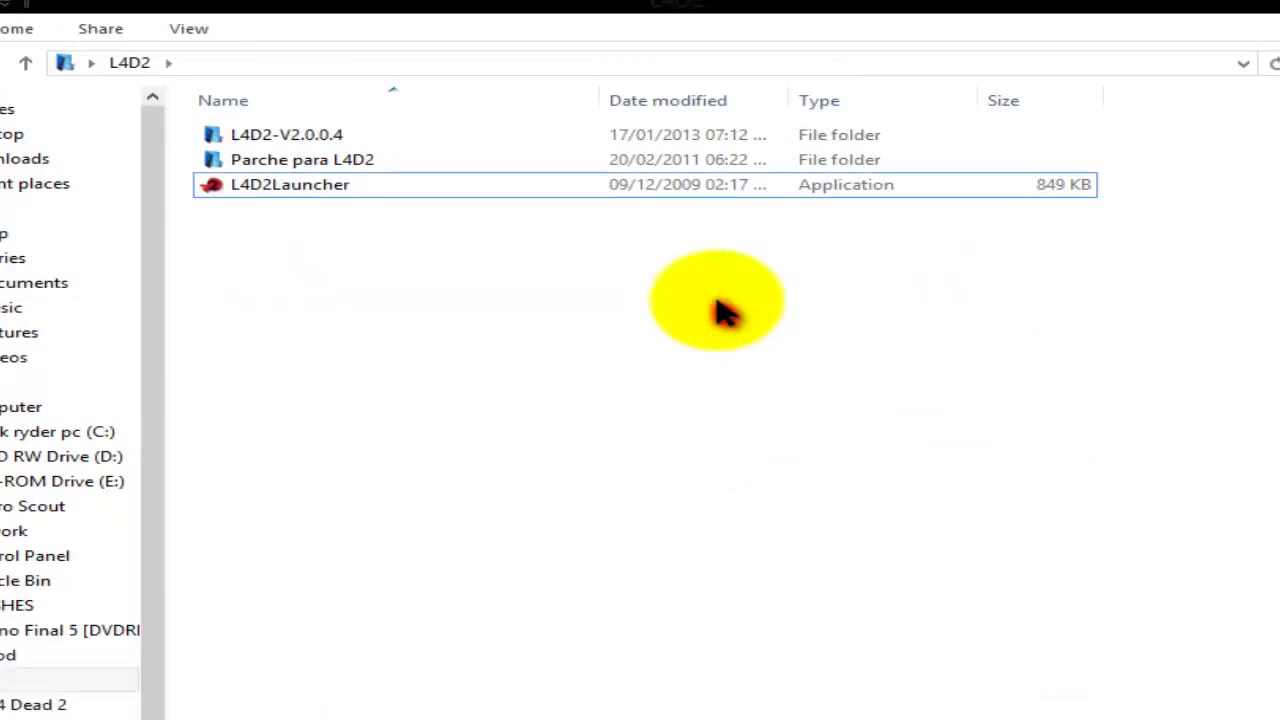
Open the Left 4 Dead 2 folder inside the "PC » LEFT 4 DEAD 2 Full Game directplay by globe@" folder
key(alt+Tab)
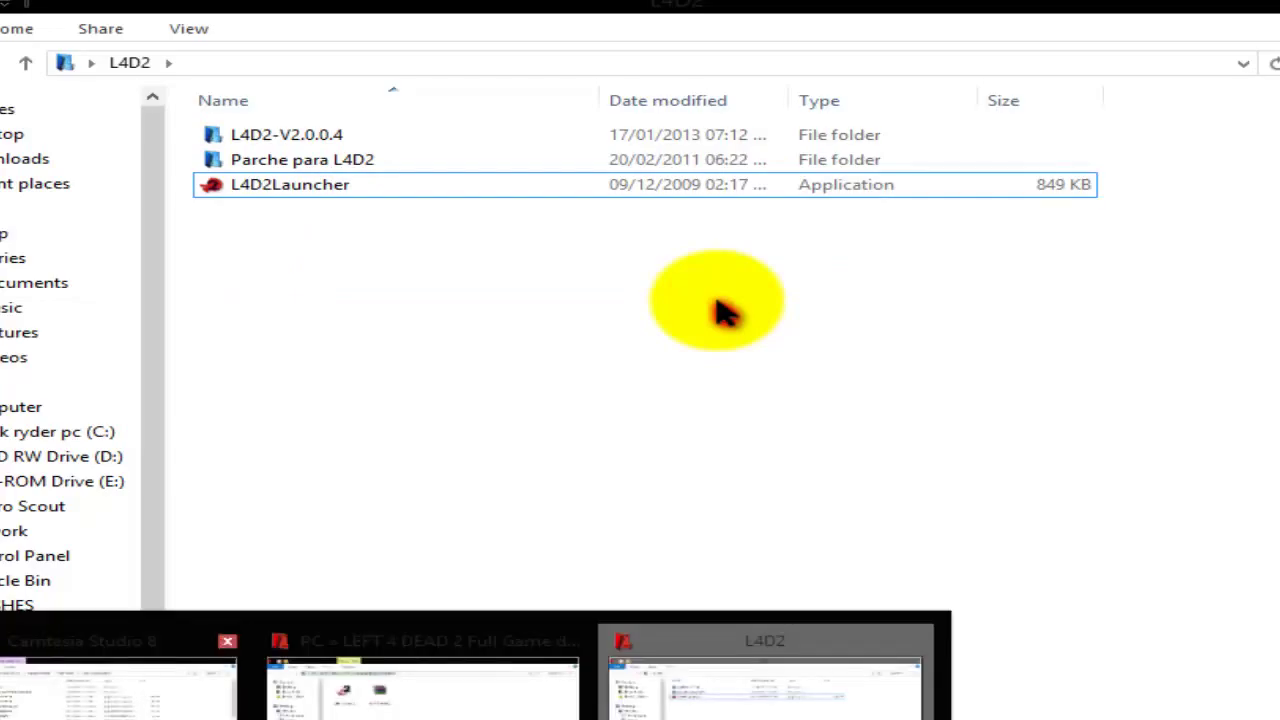
key(Tab)
key(Tab)
key(Tab)
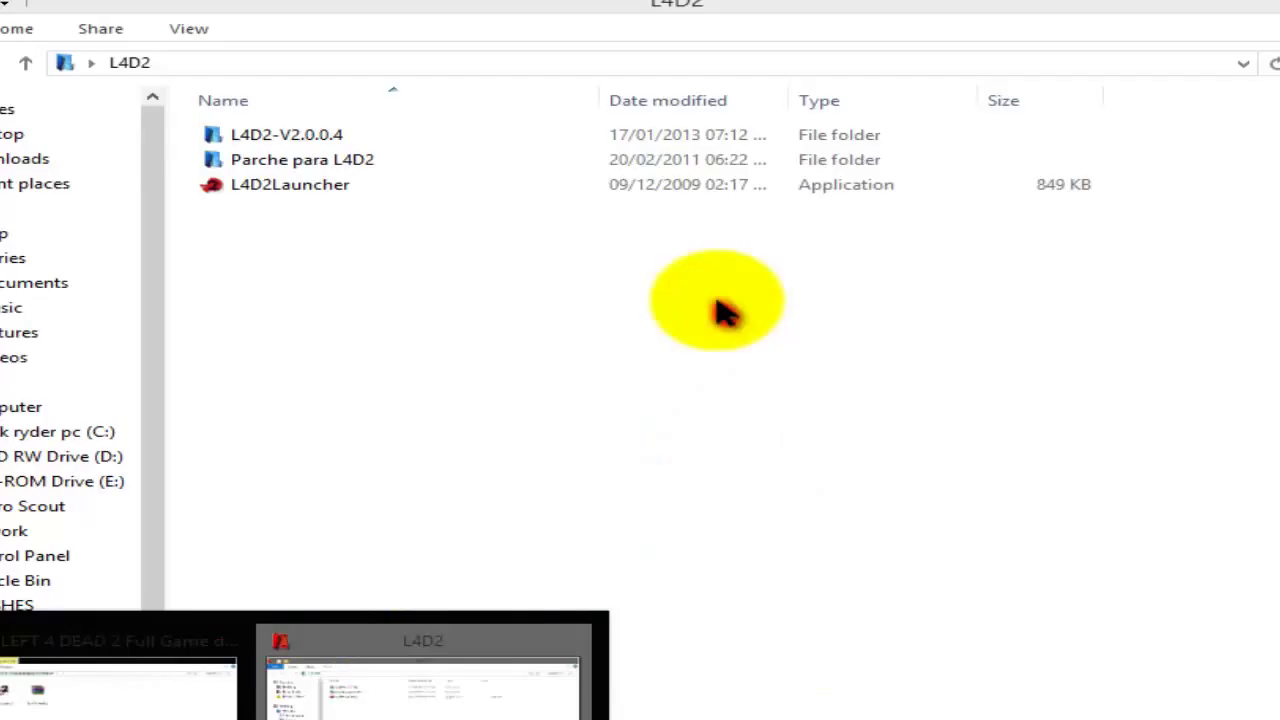
click(724, 312)
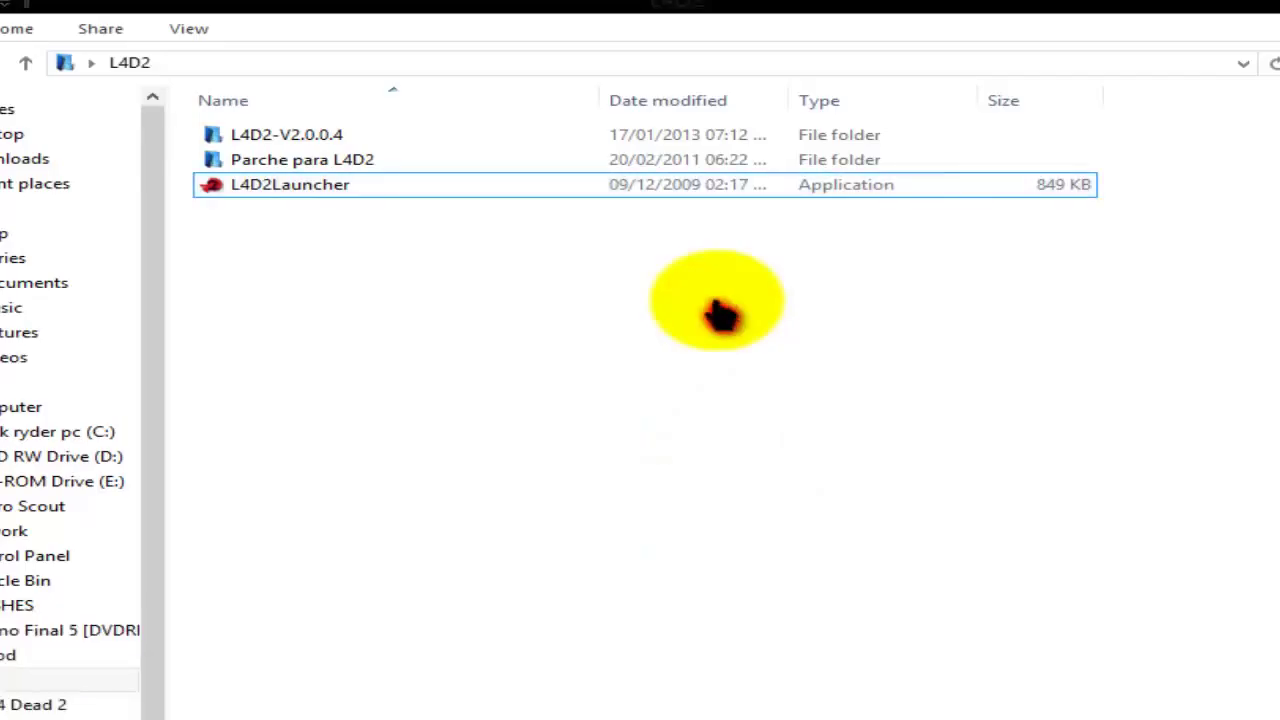
key(alt+Tab)
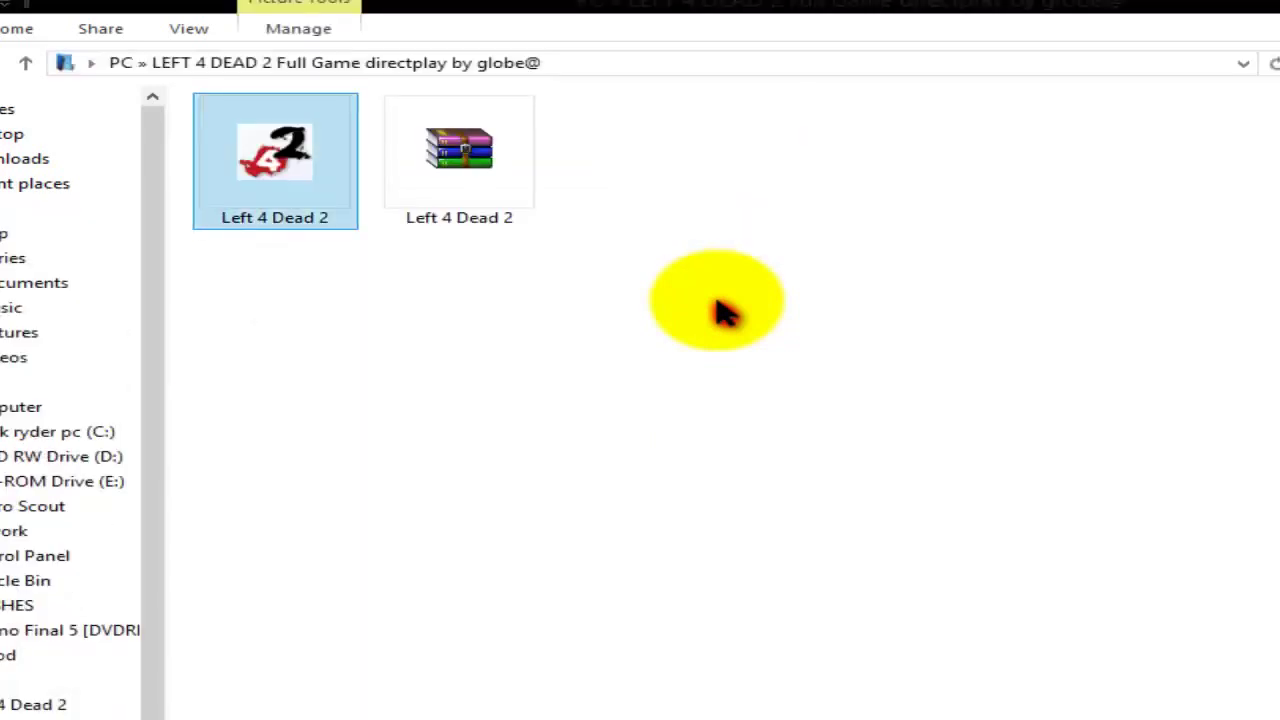
key(Right)
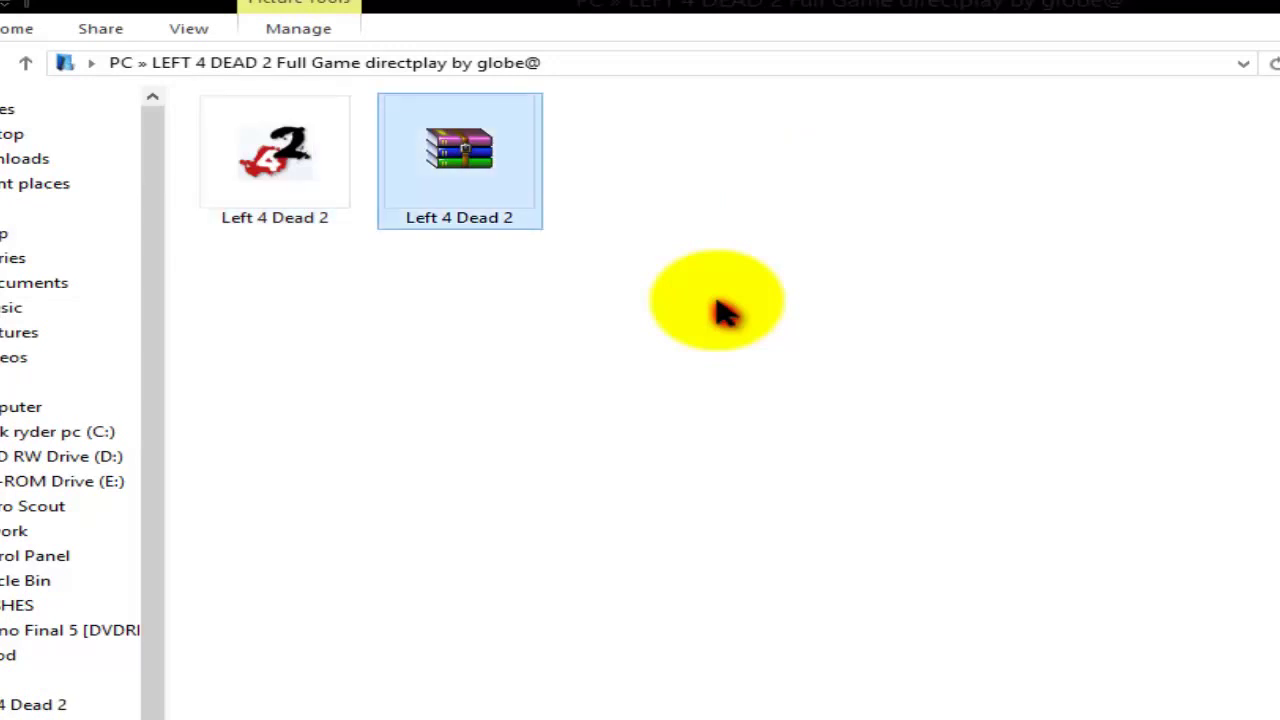
key(ctrl+a)
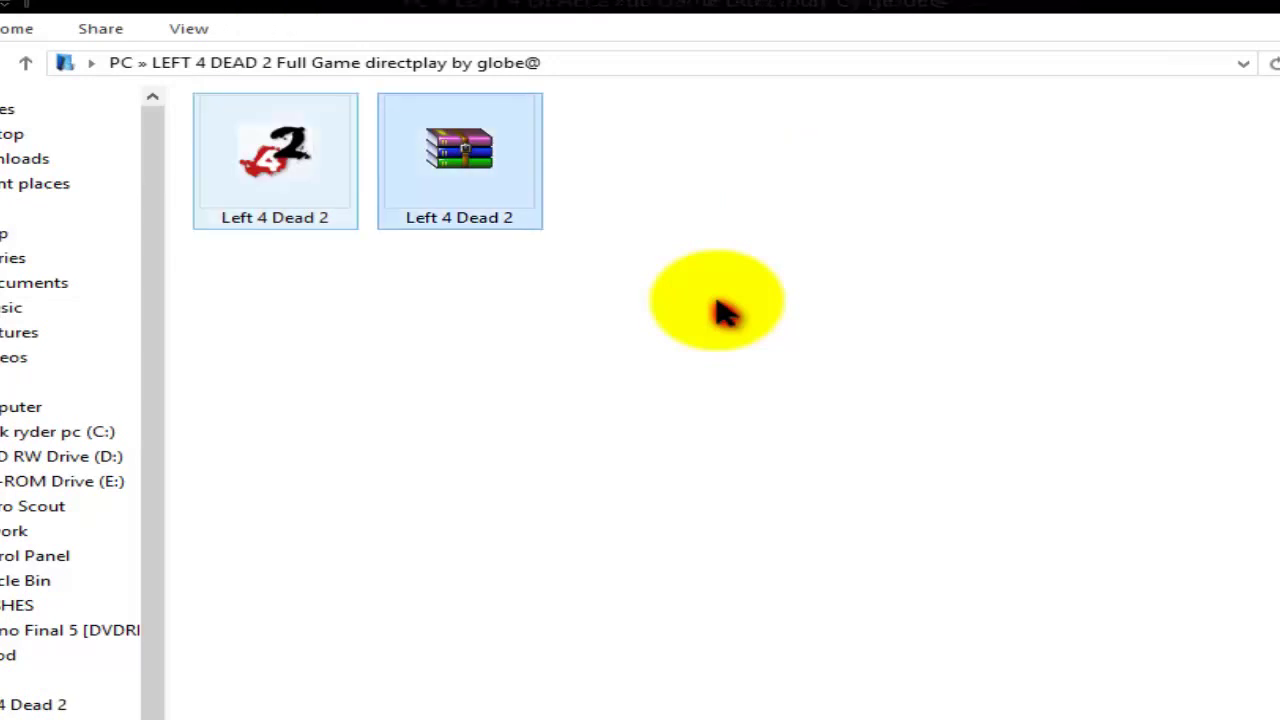
key(Left)
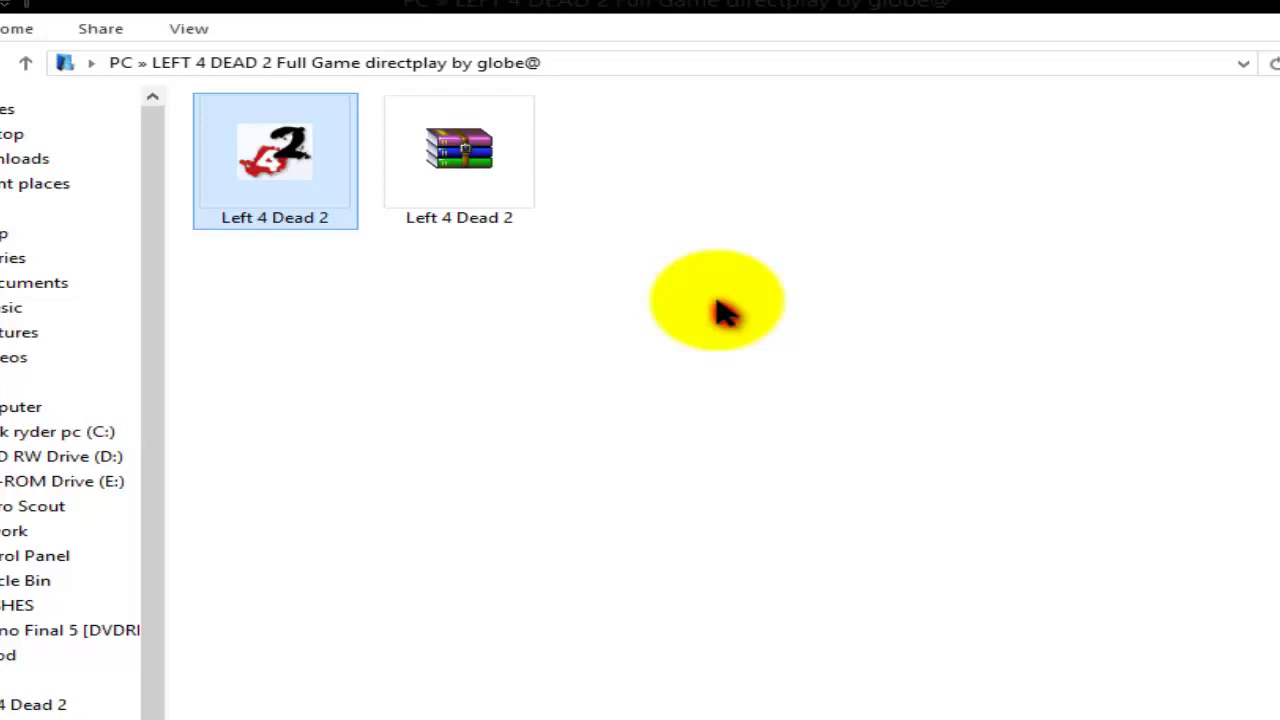
key(Return)
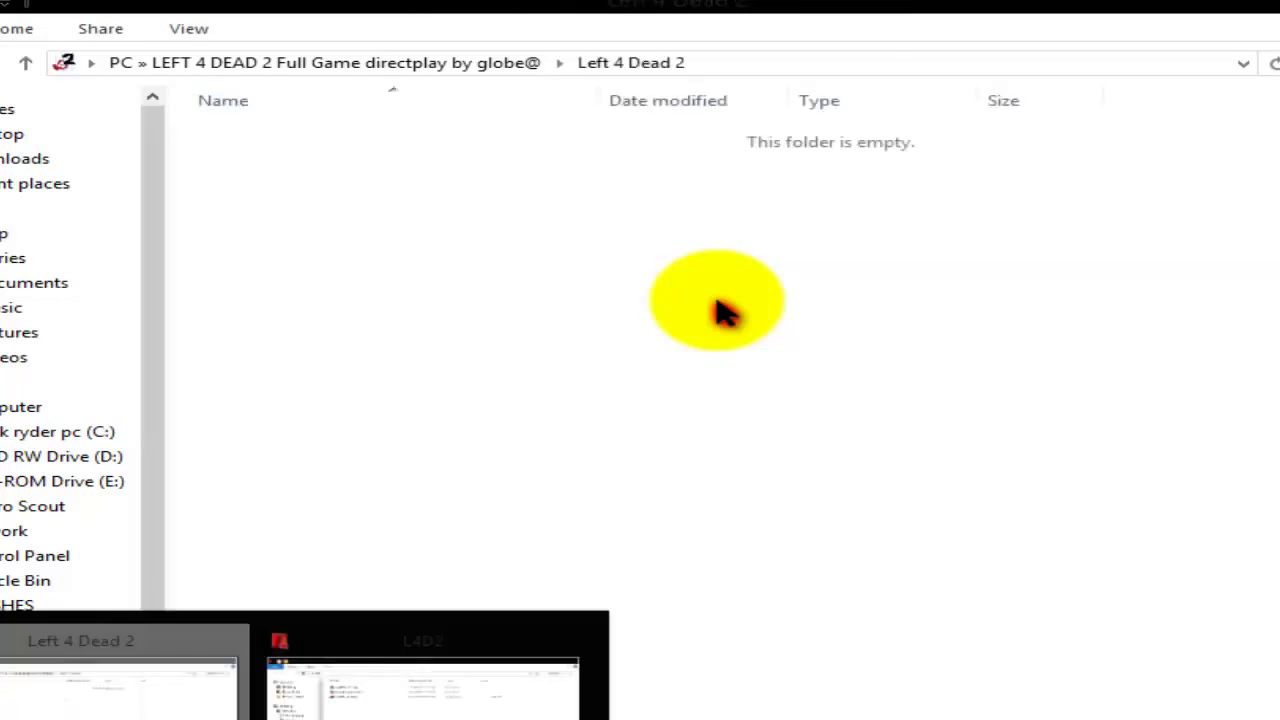
Copy the L4D2Launcher application from the L4D2 folder
click(423, 676)
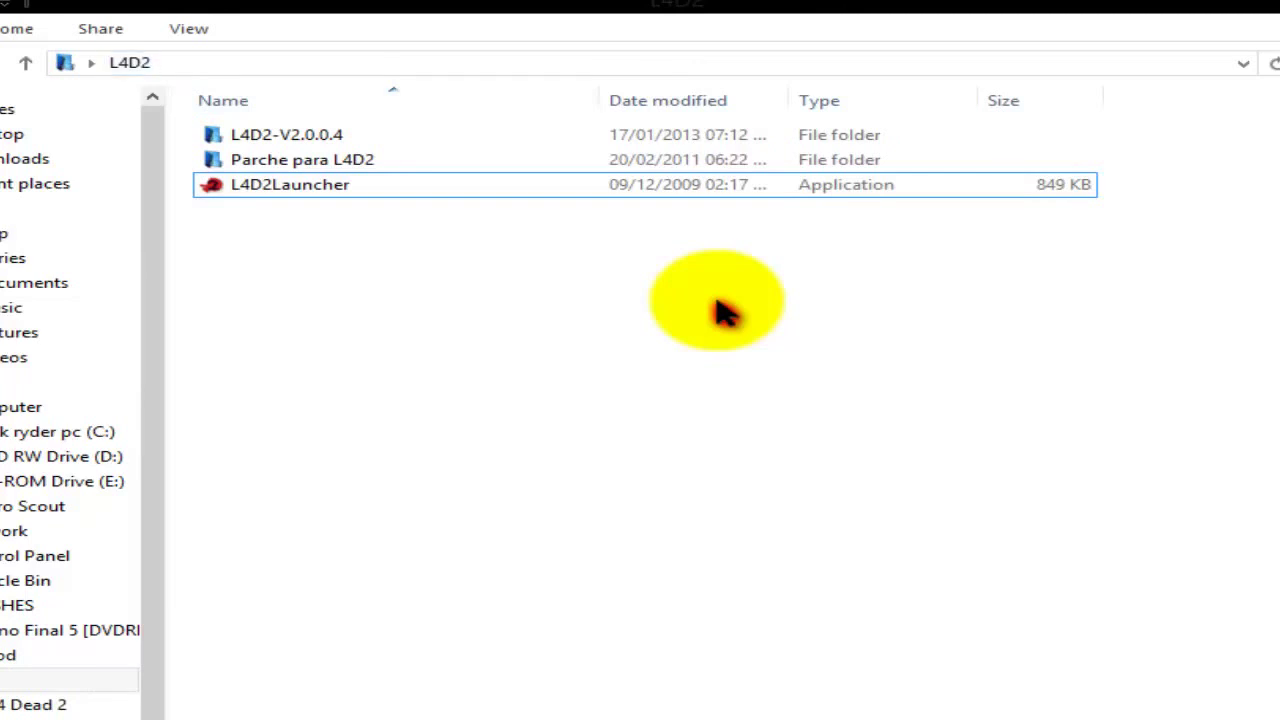
key(Down)
key(Return)
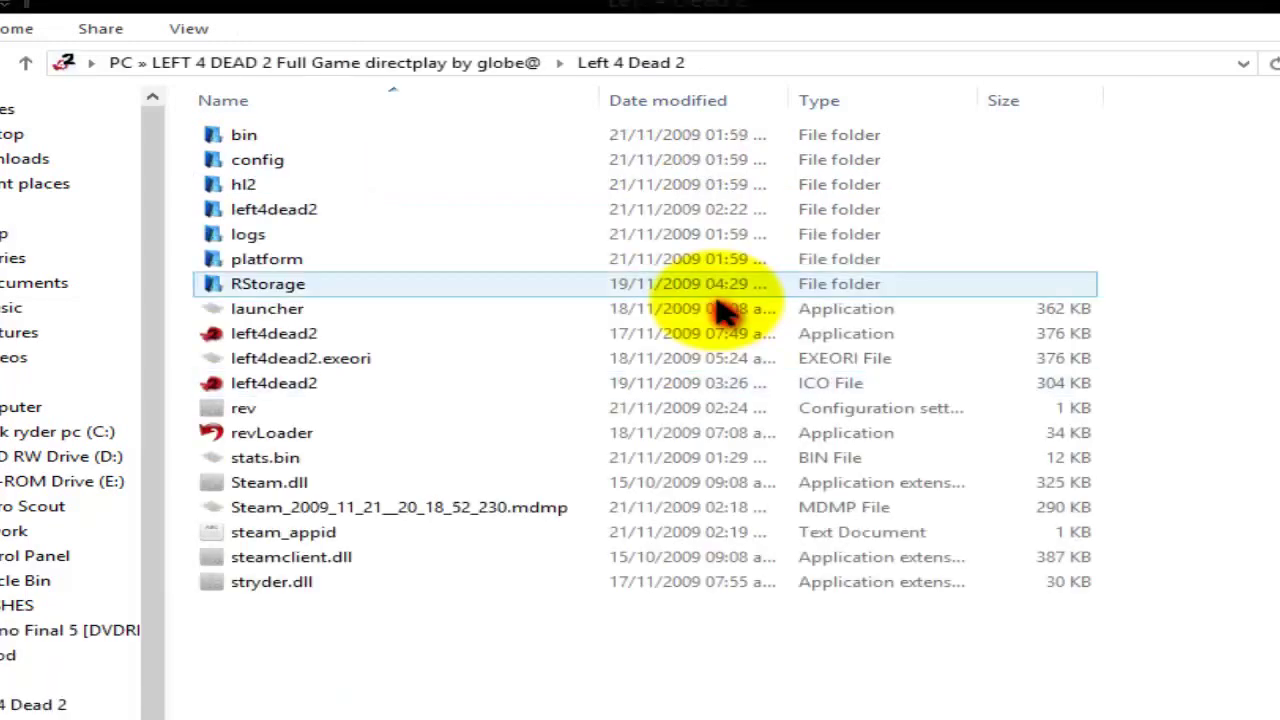
click(716, 300)
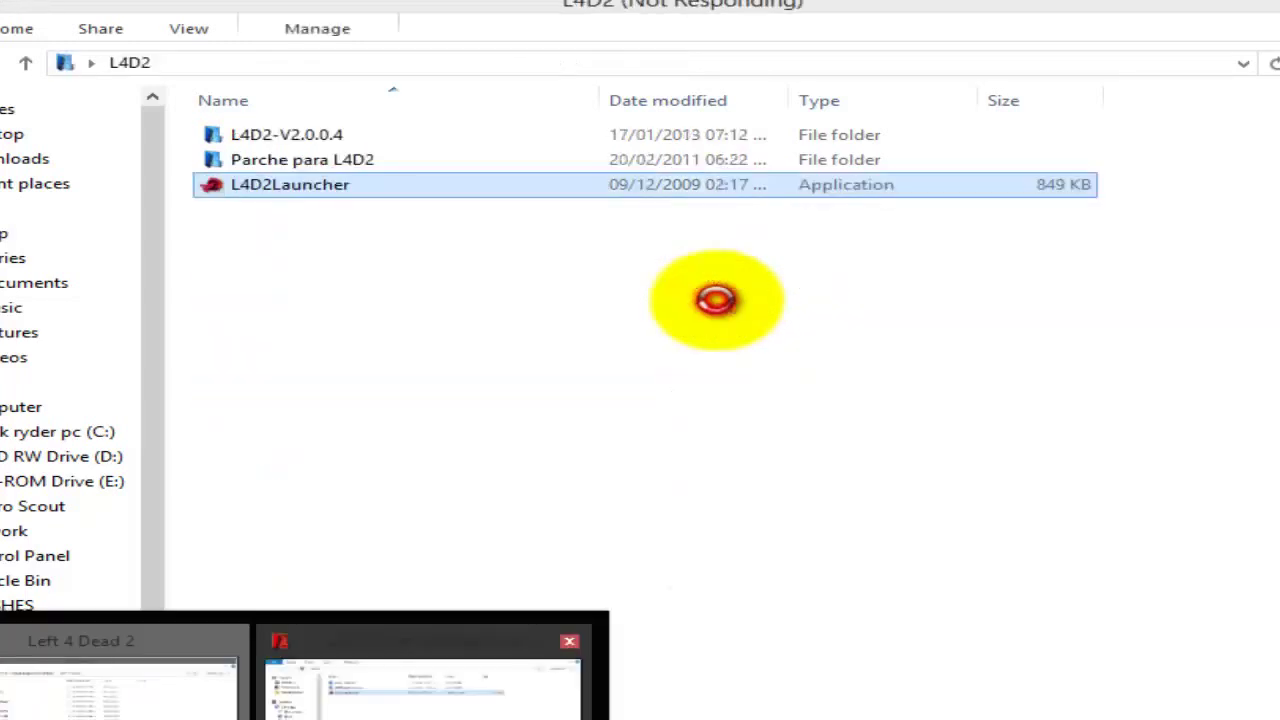
key(Menu)
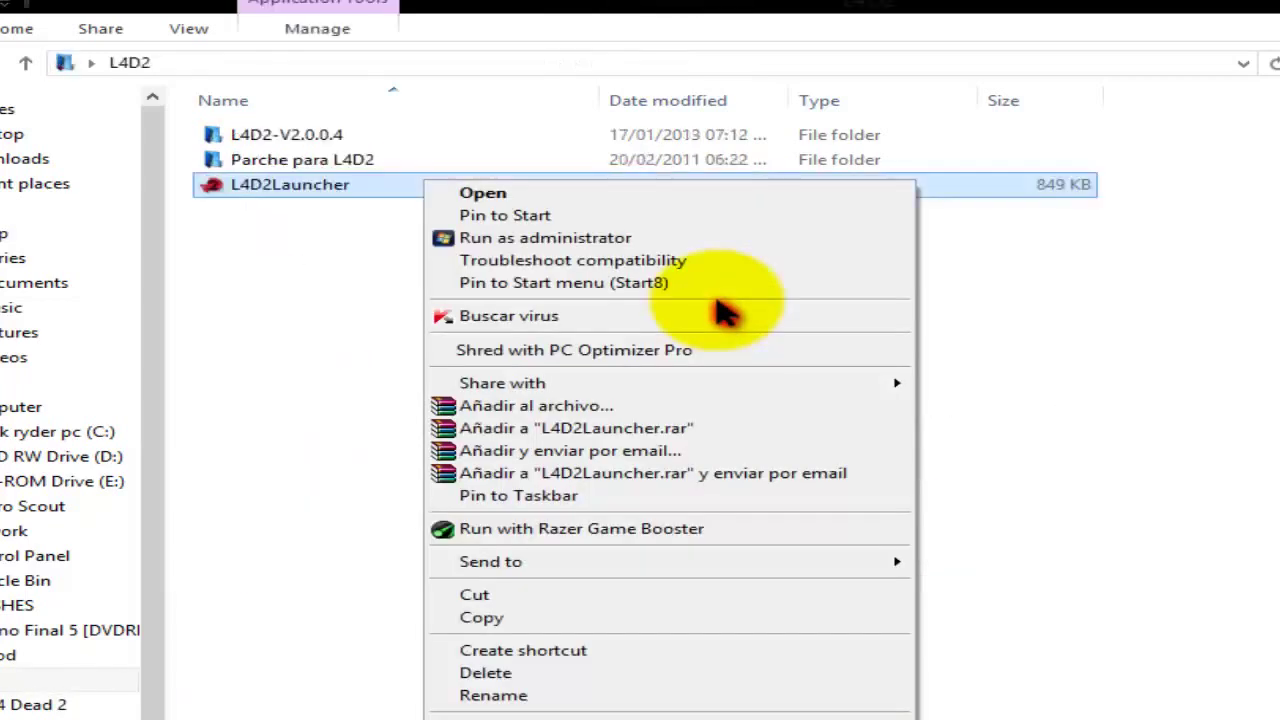
key(Down)
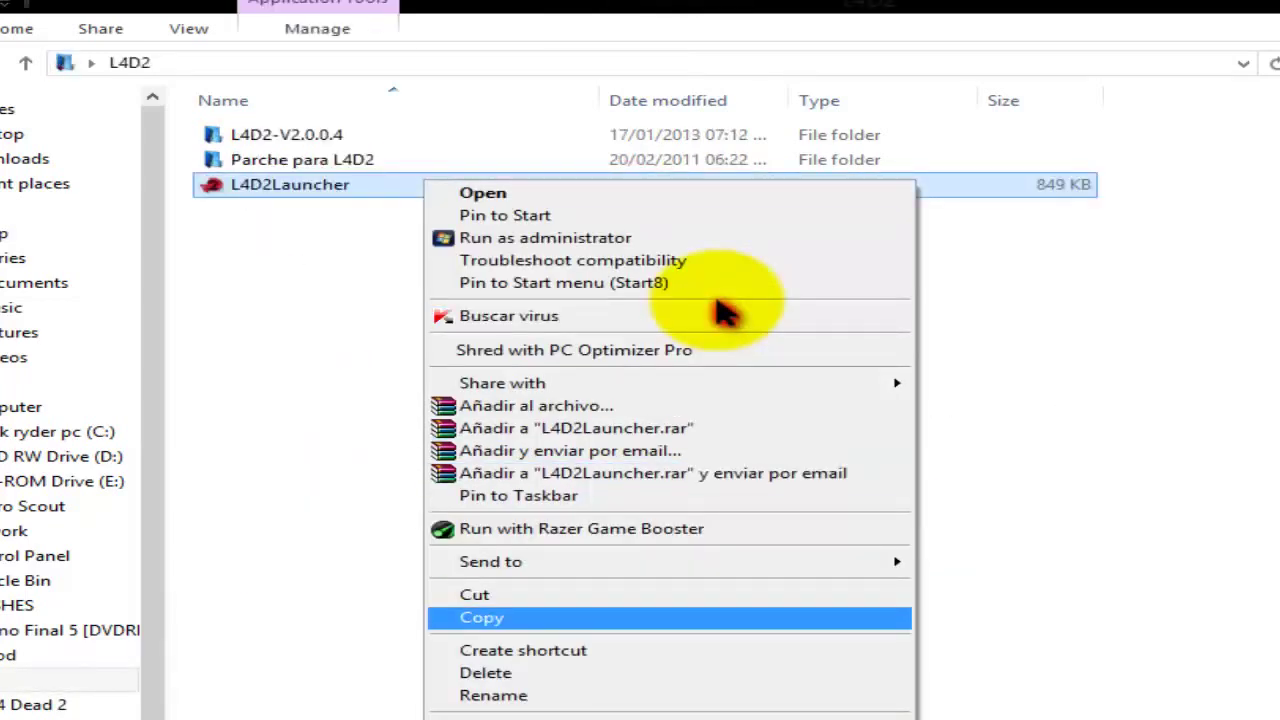
key(Return)
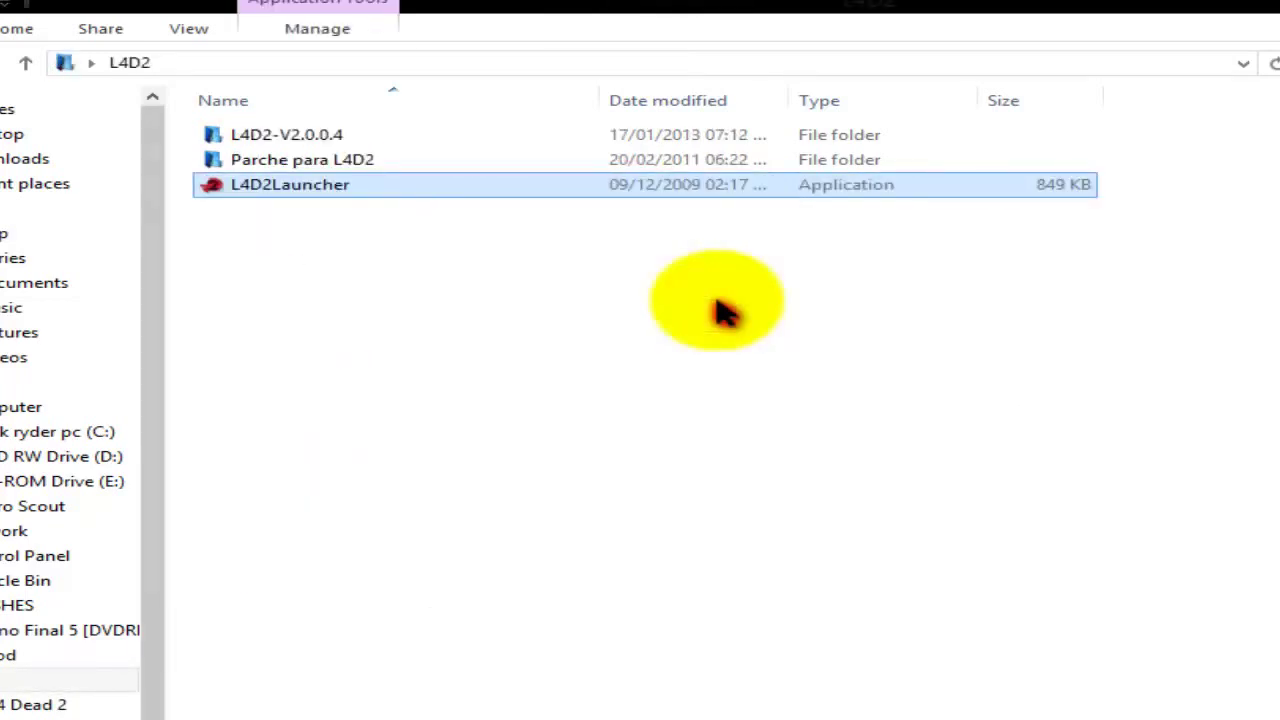
Paste the copied L4D2Launcher application into the Left 4 Dead 2 game folder
key(alt+Tab)
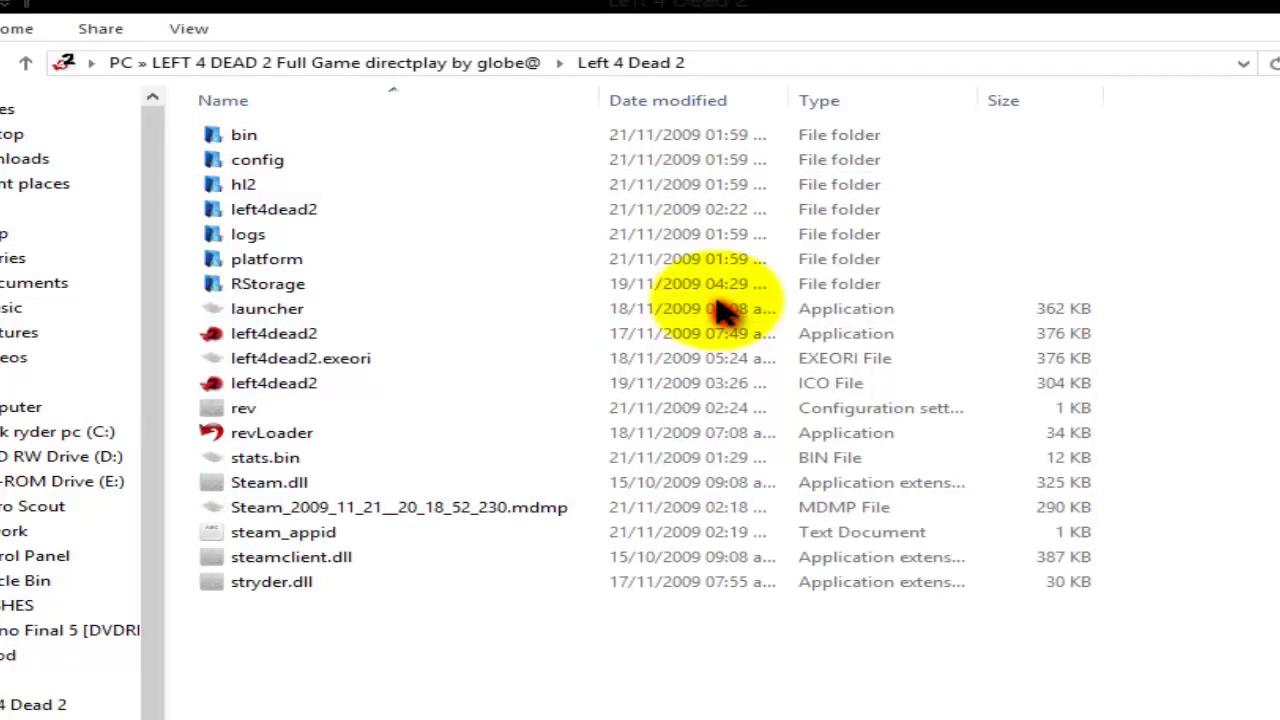
key(shift+F10)
key(Up)
key(Up)
key(Up)
key(Up)
key(Up)
key(Up)
key(Return)
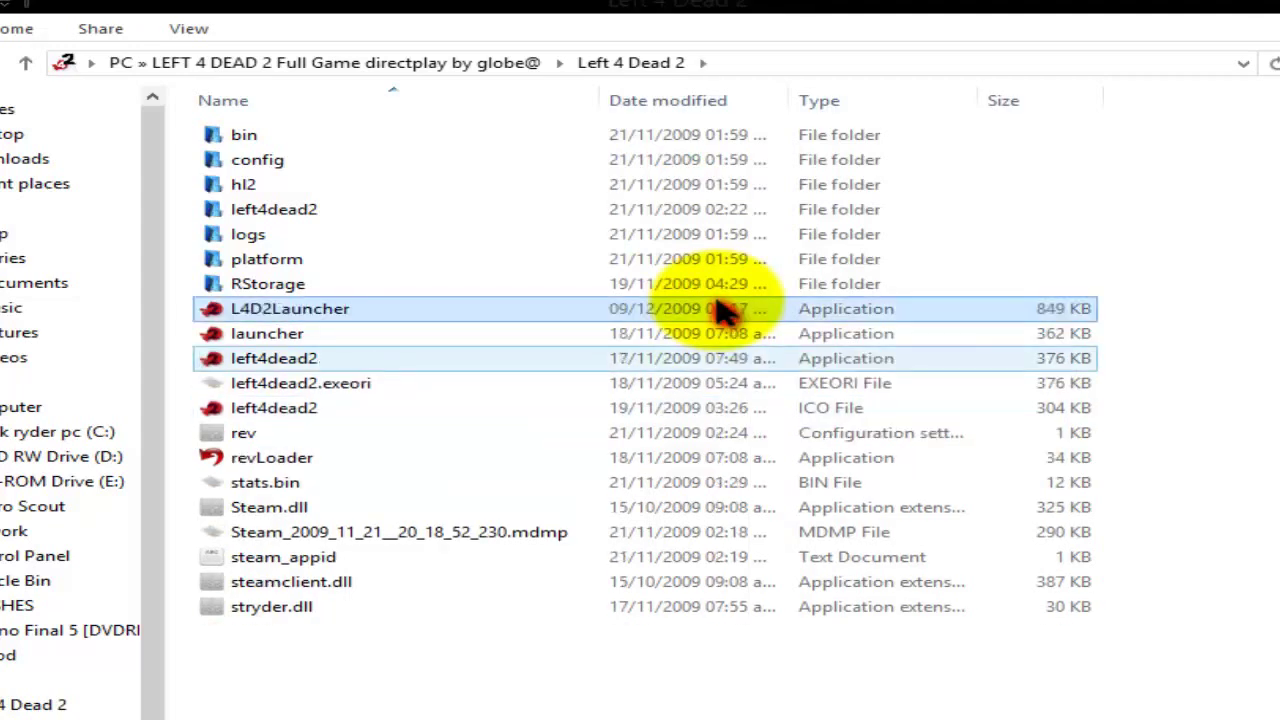
Copy all the files and folders inside the L4D2-V2.0.0.4 folder of the L4D2 folder
key(alt+Tab)
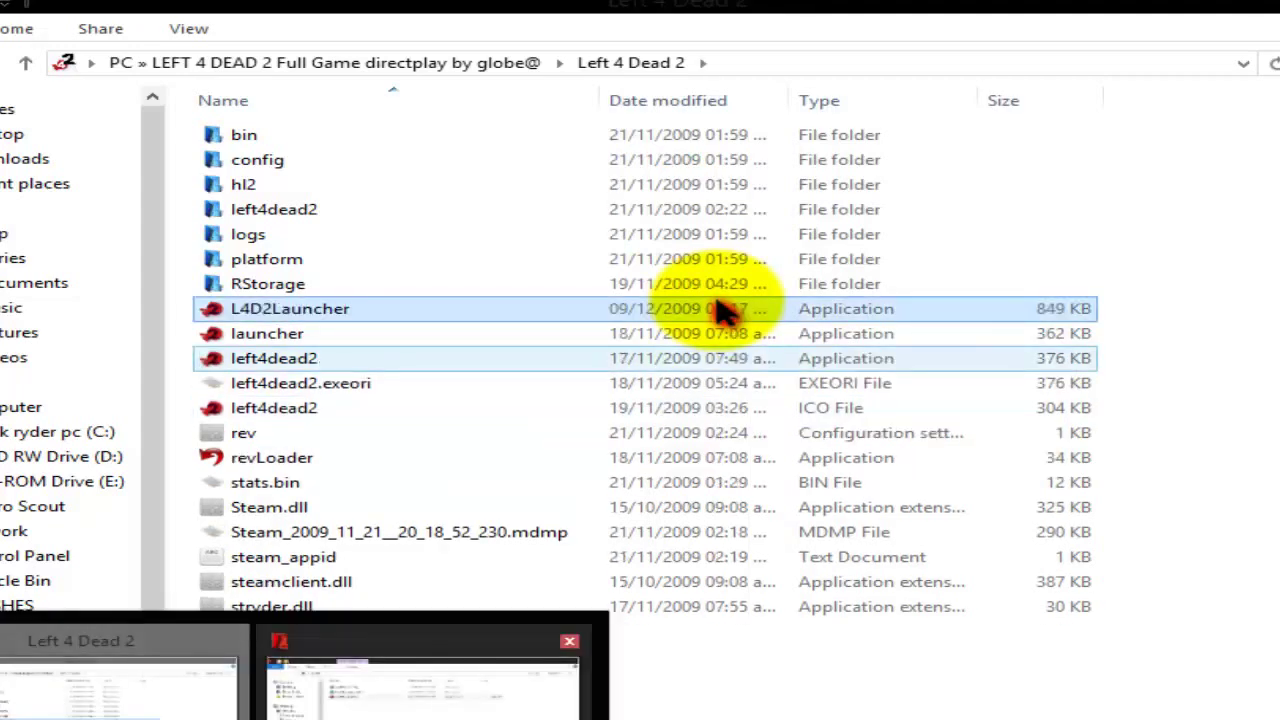
key(Home)
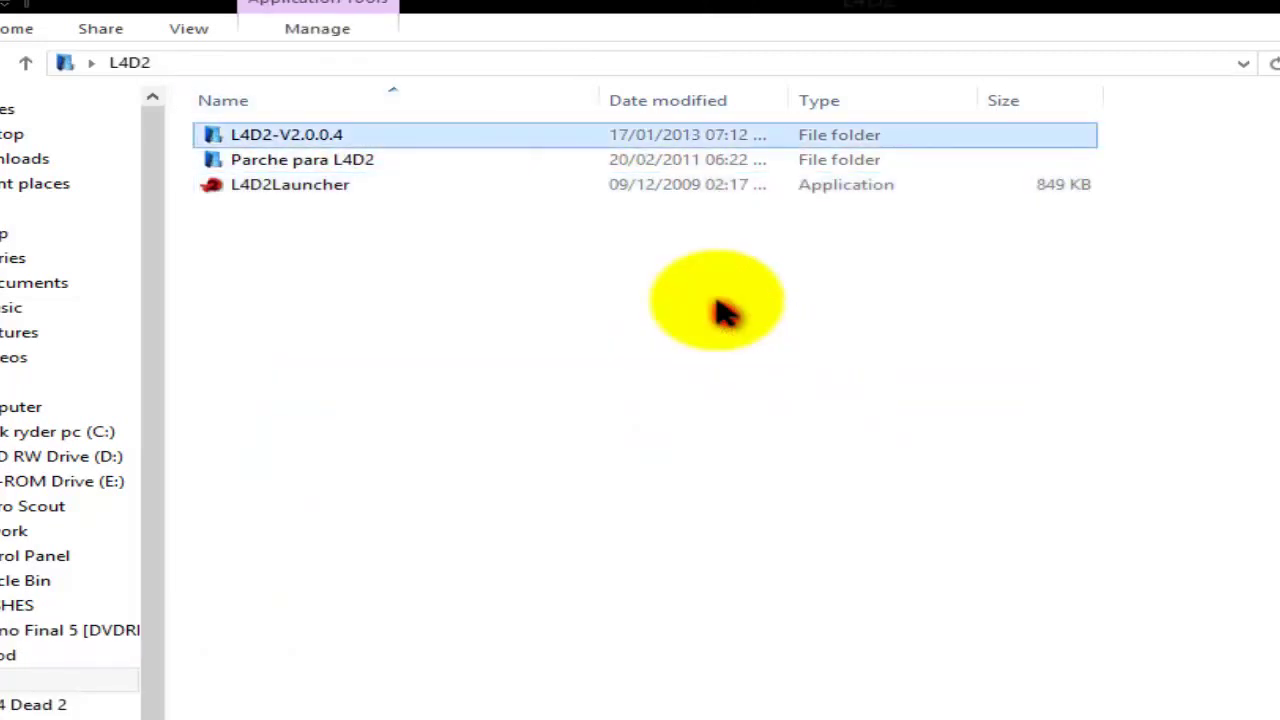
key(Return)
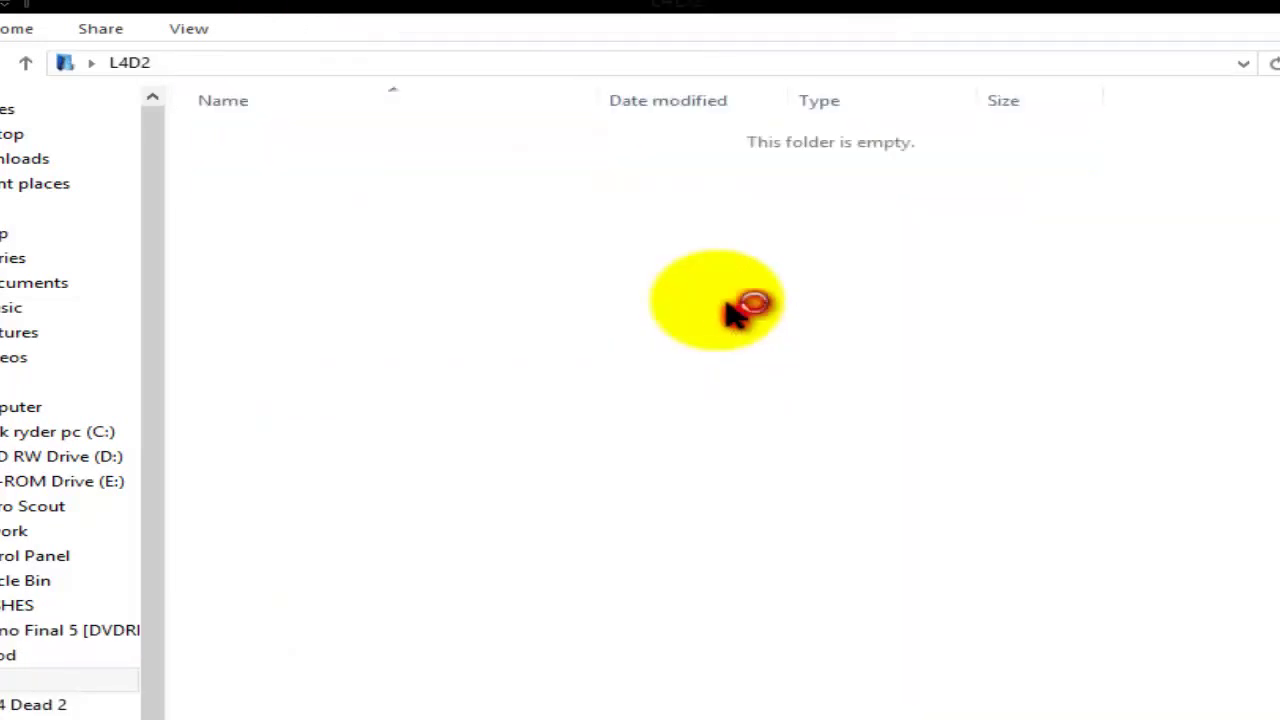
key(End)
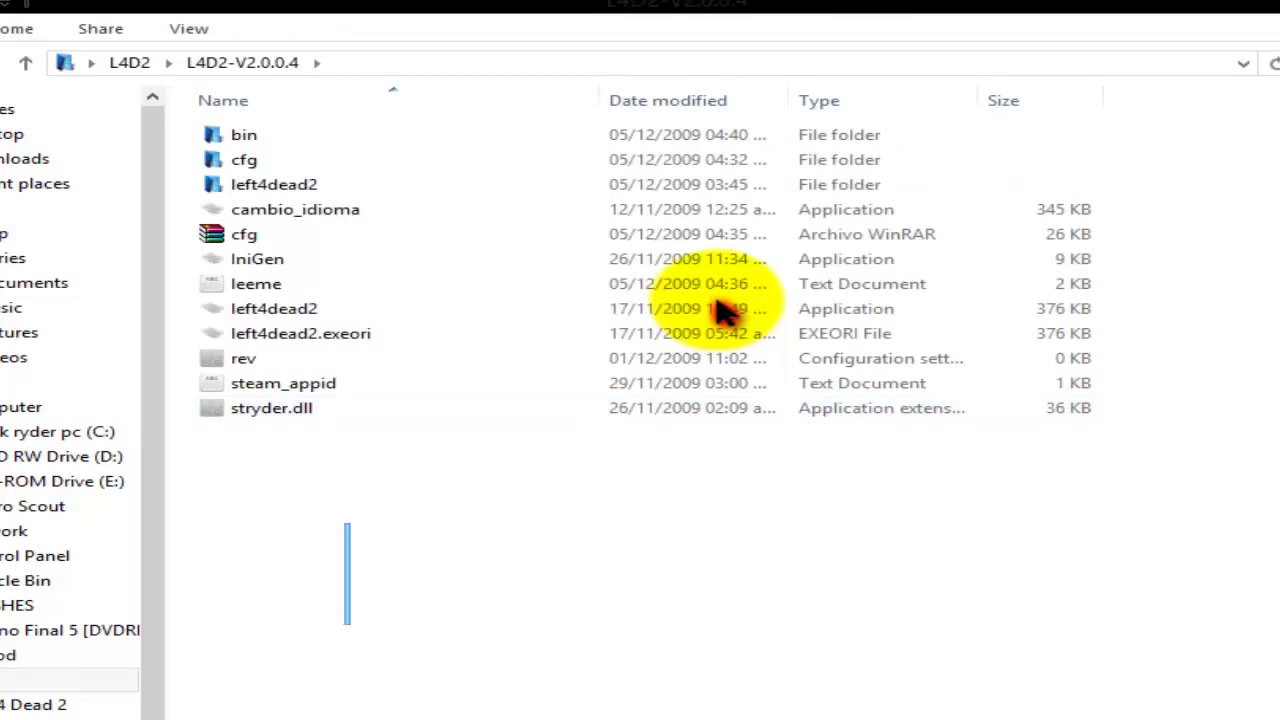
key(ctrl+a)
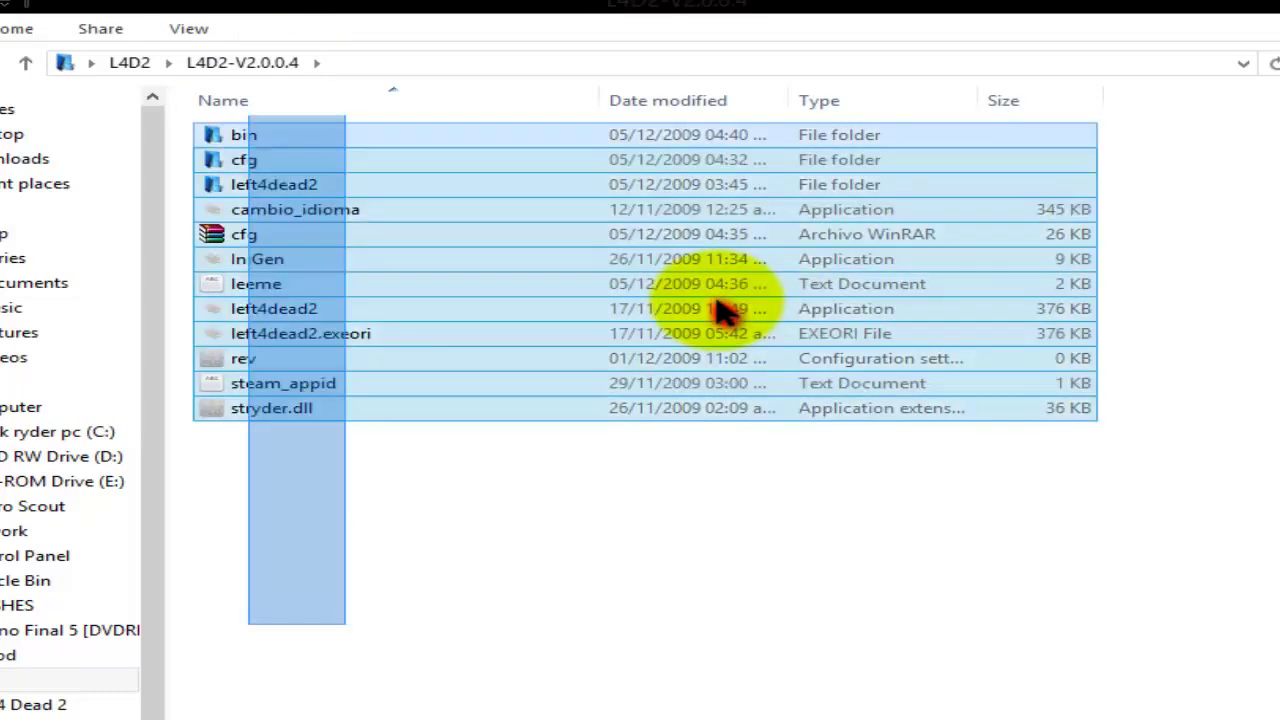
right_click(716, 300)
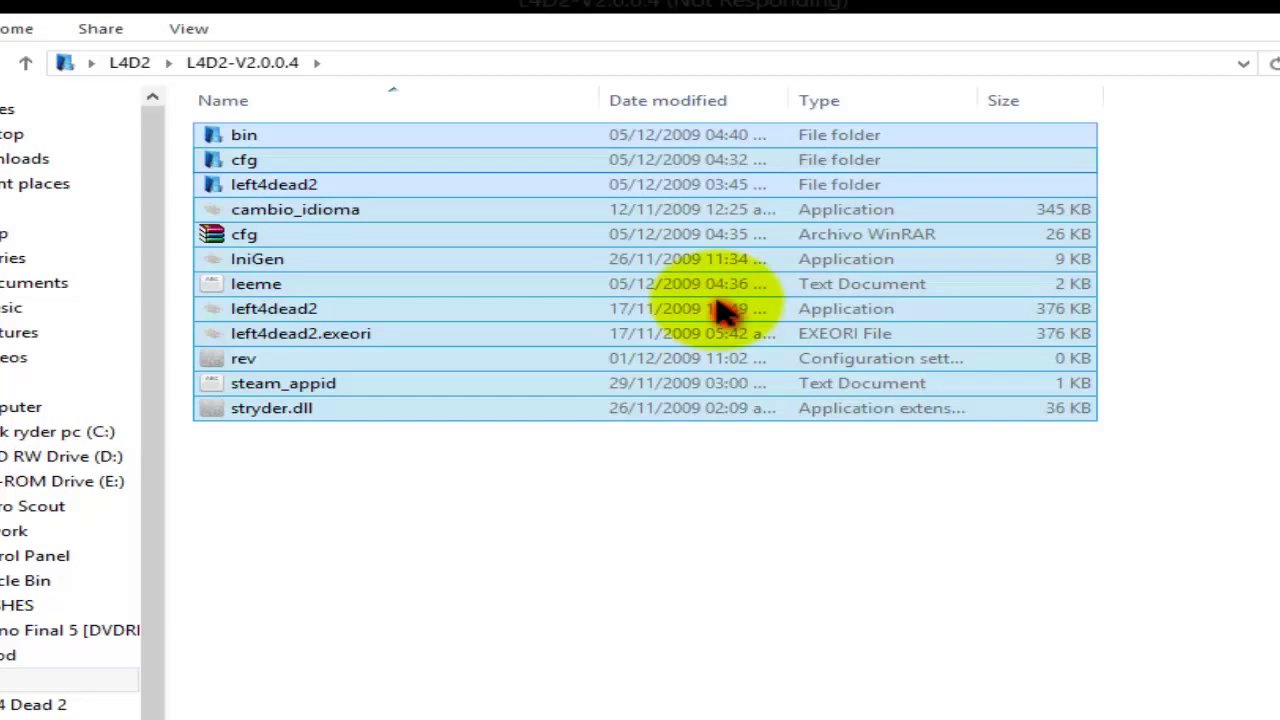
Paste the copied L4D2-V2.0.0.4 items into the Left 4 Dead 2 game folder
key(alt+Tab)
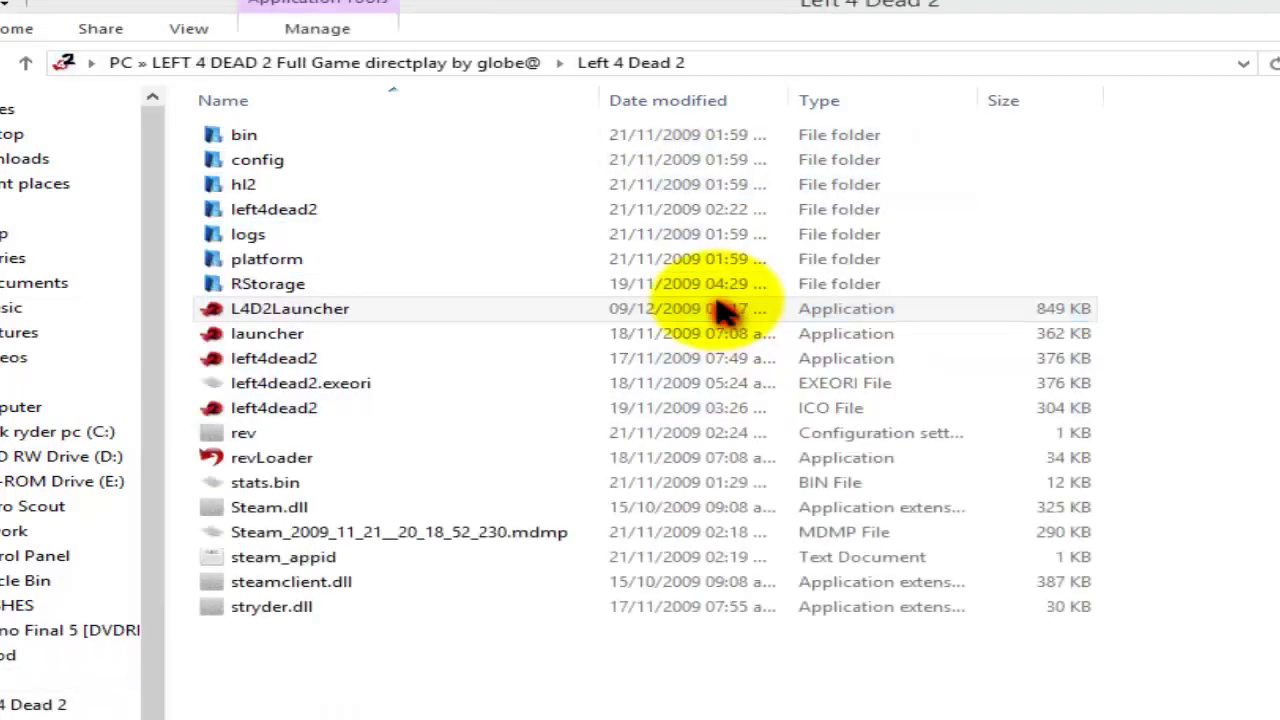
click(716, 308)
key(alt+Tab)
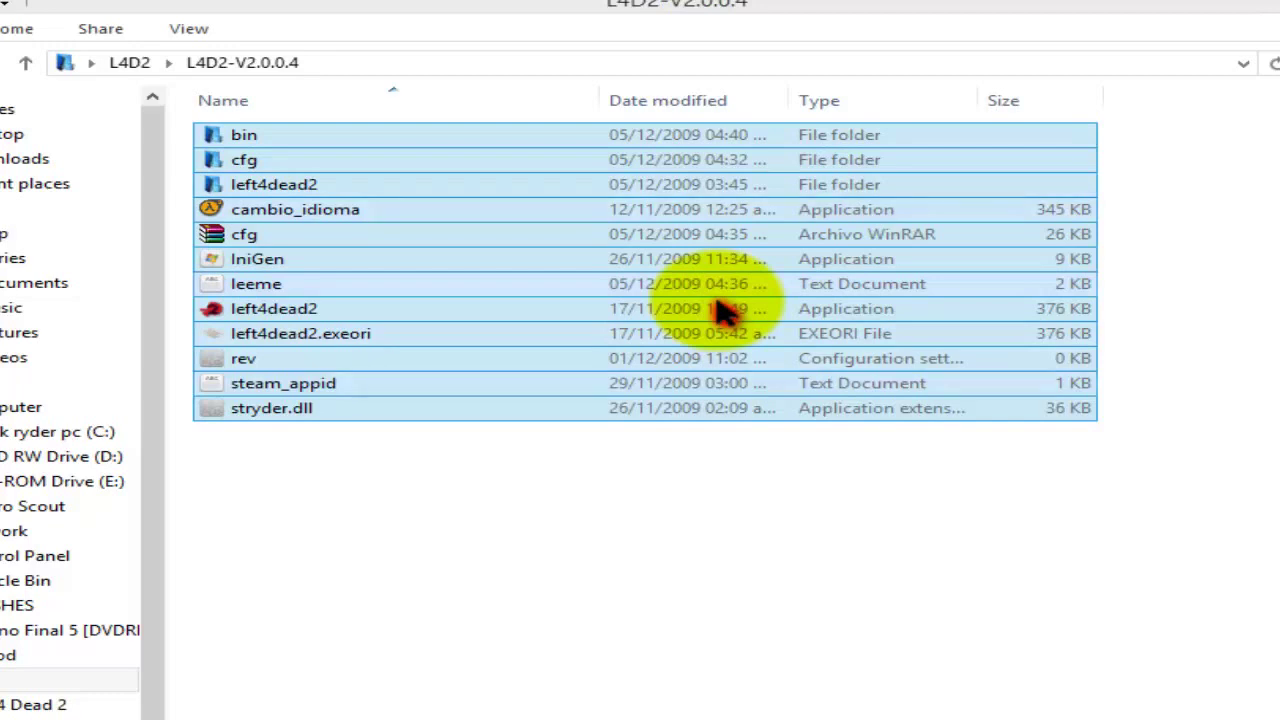
key(alt+Tab)
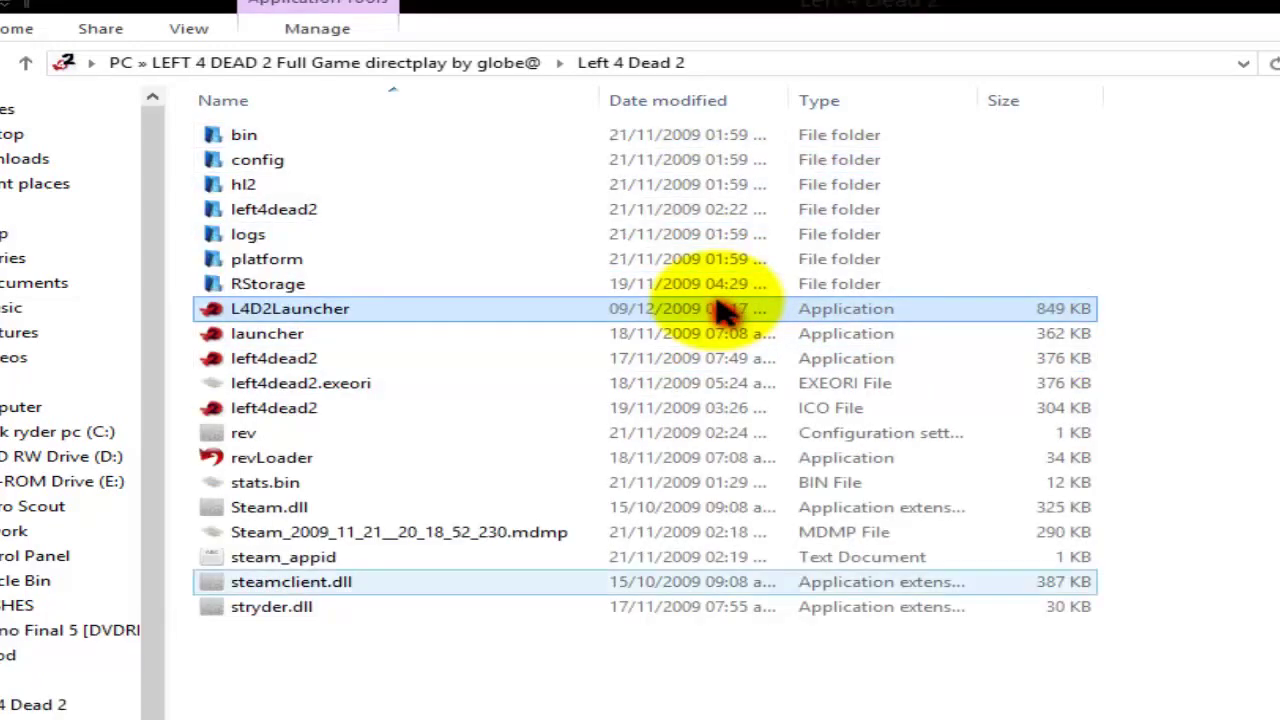
double_click(722, 312)
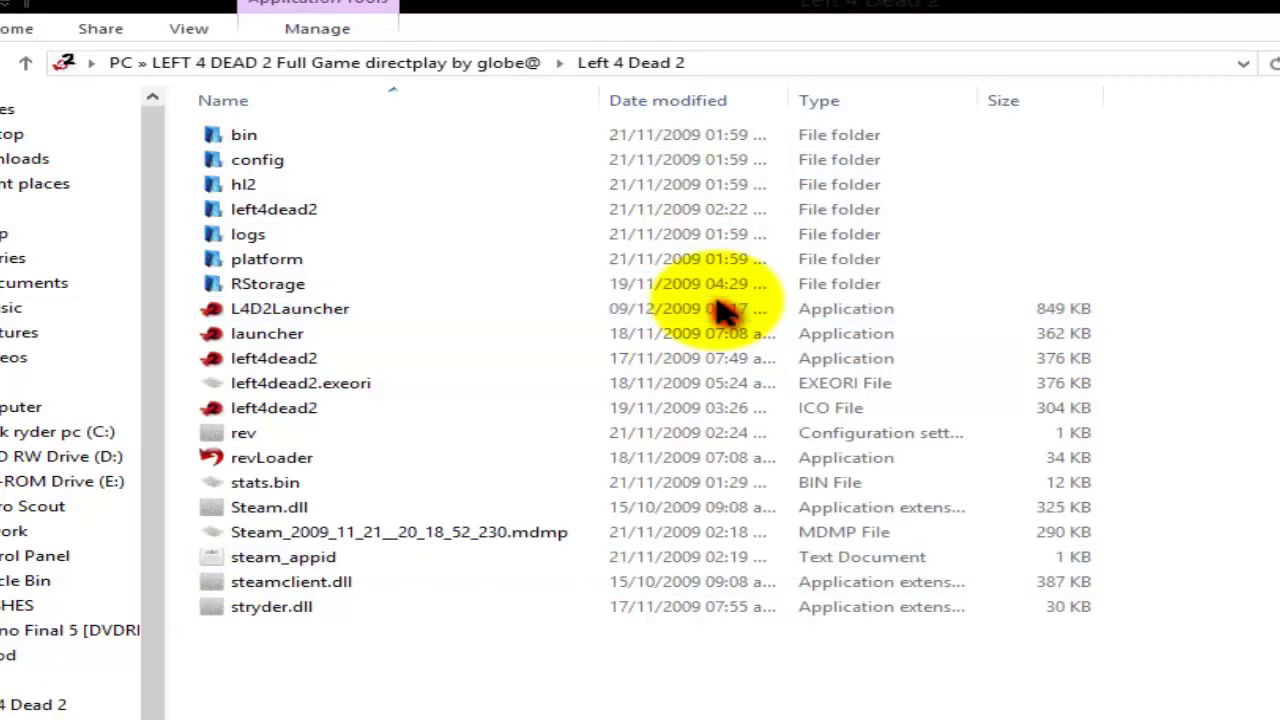
right_click(380, 388)
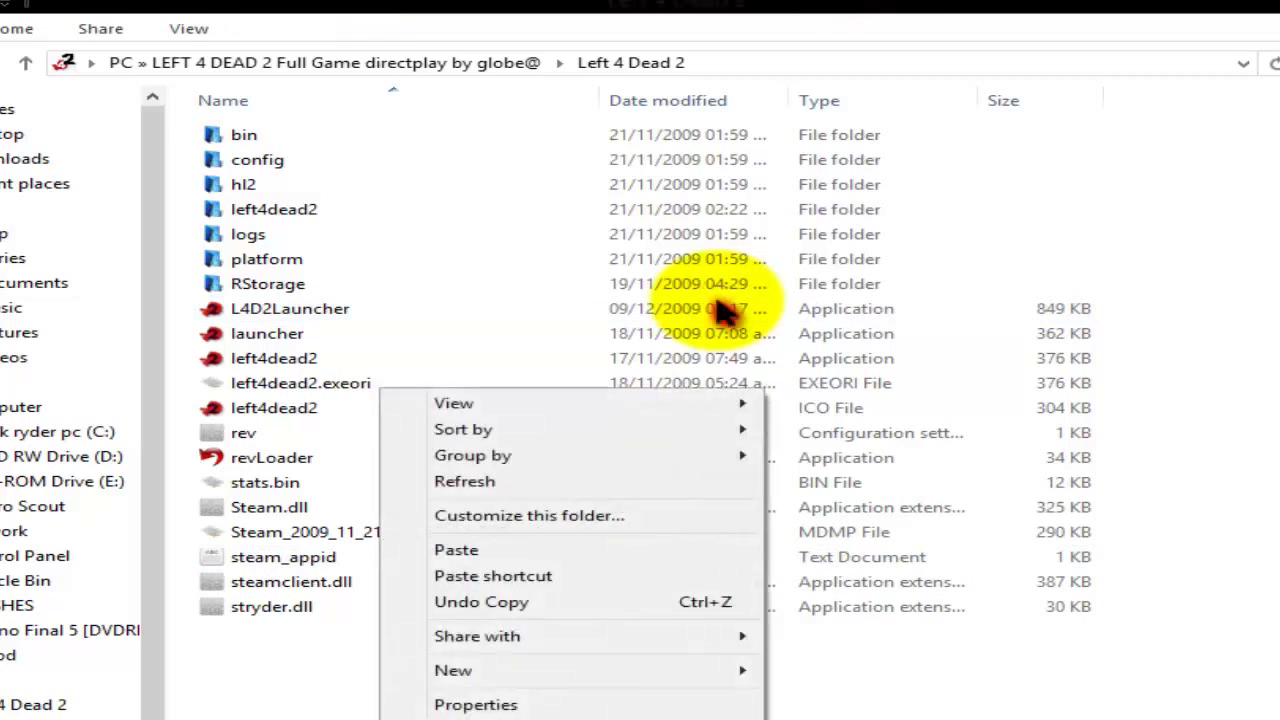
key(Up)
key(Return)
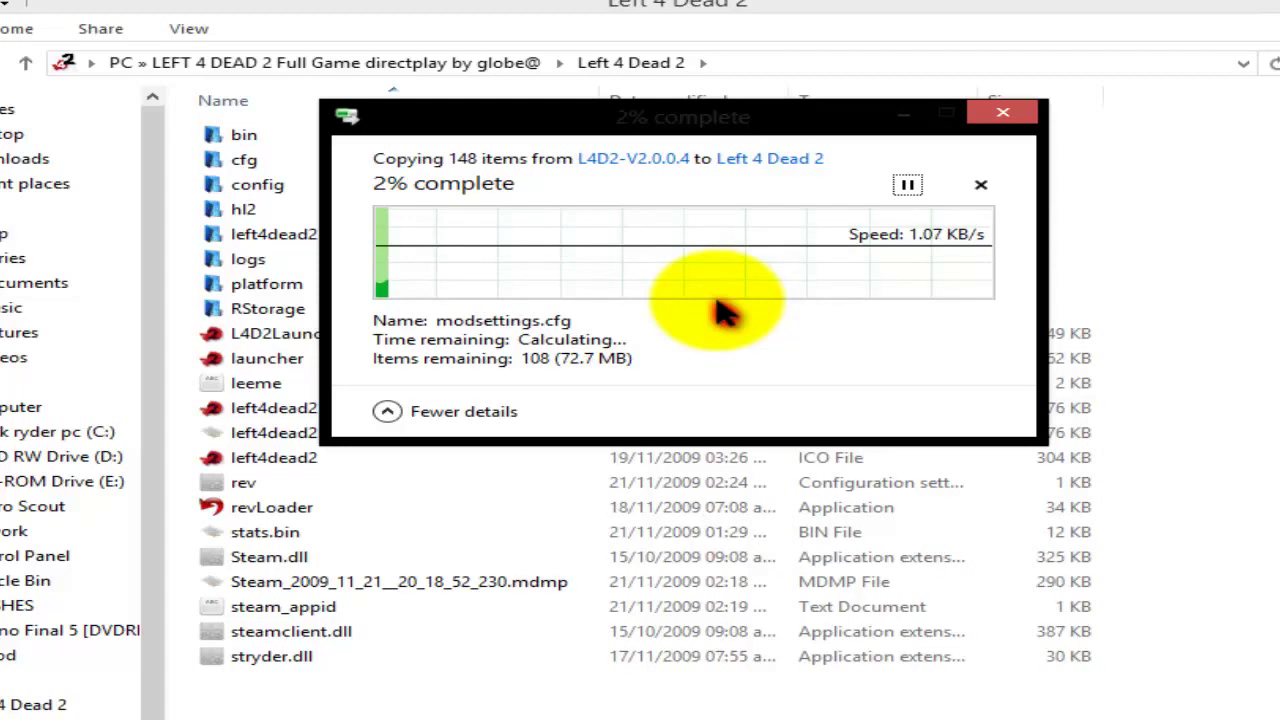
Replace the files with the same names in the Left 4 Dead 2 destination folder and let the copy finish
click(716, 300)
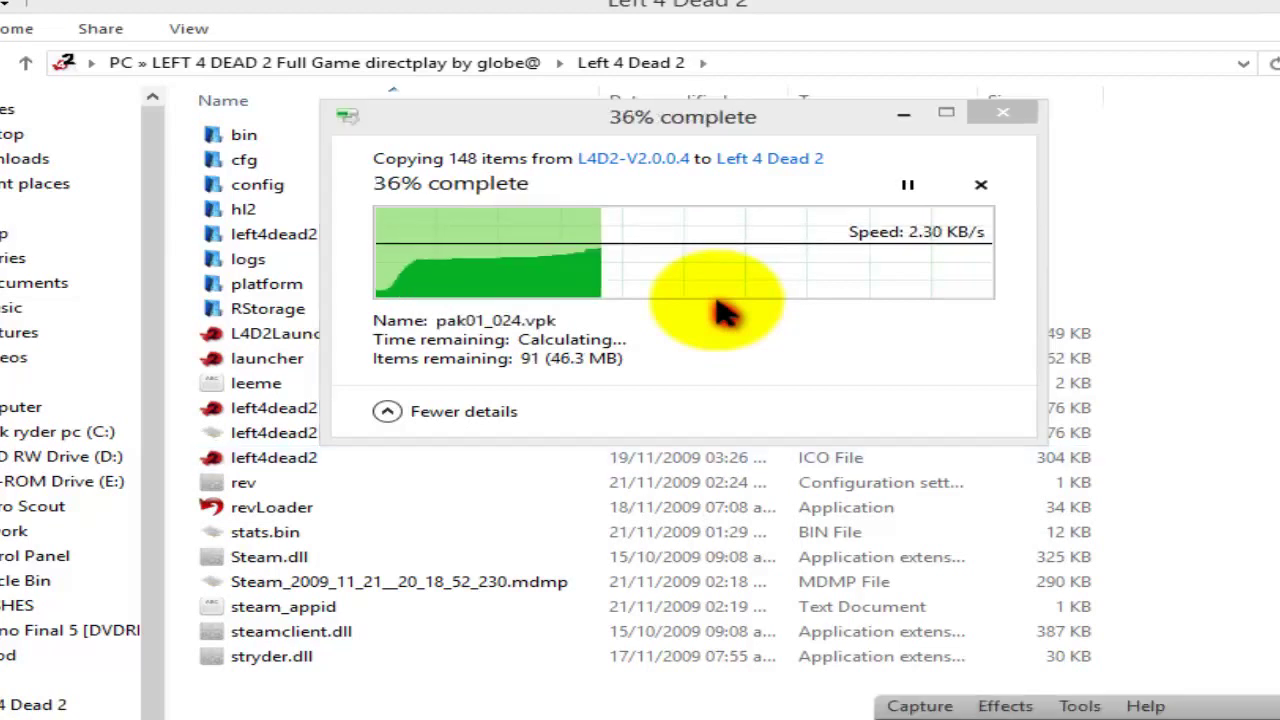
click(720, 312)
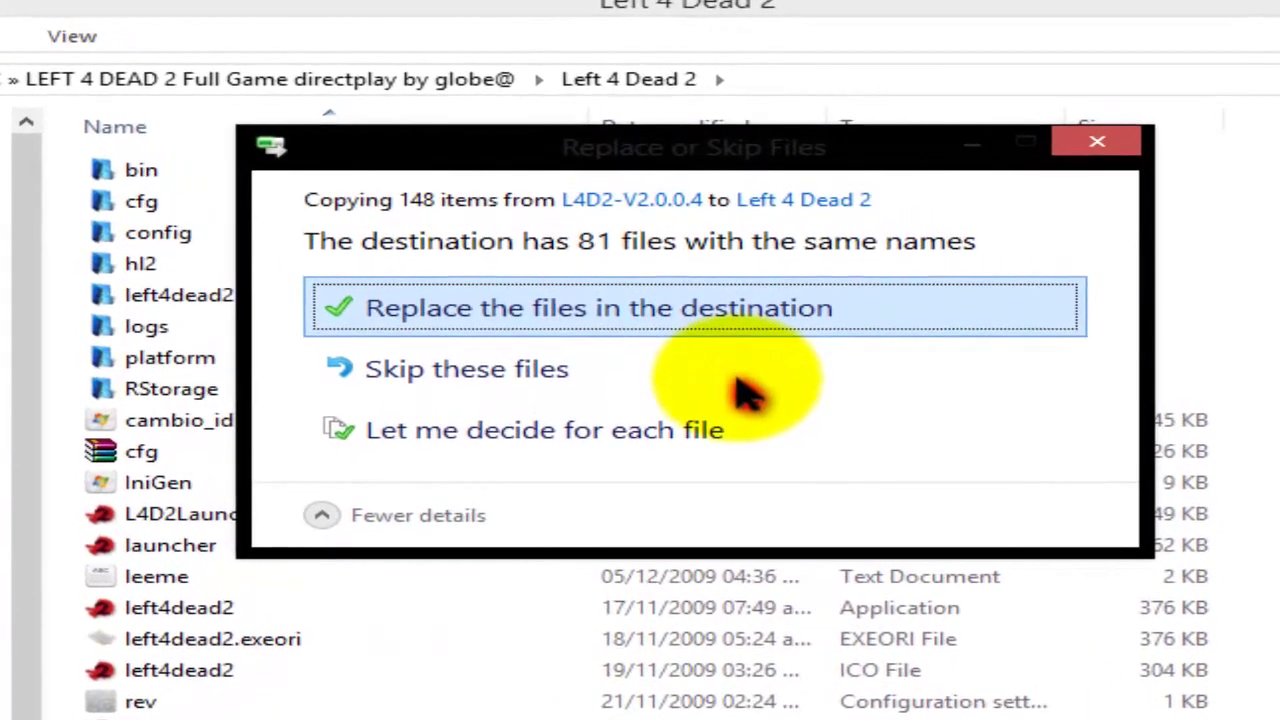
key(Return)
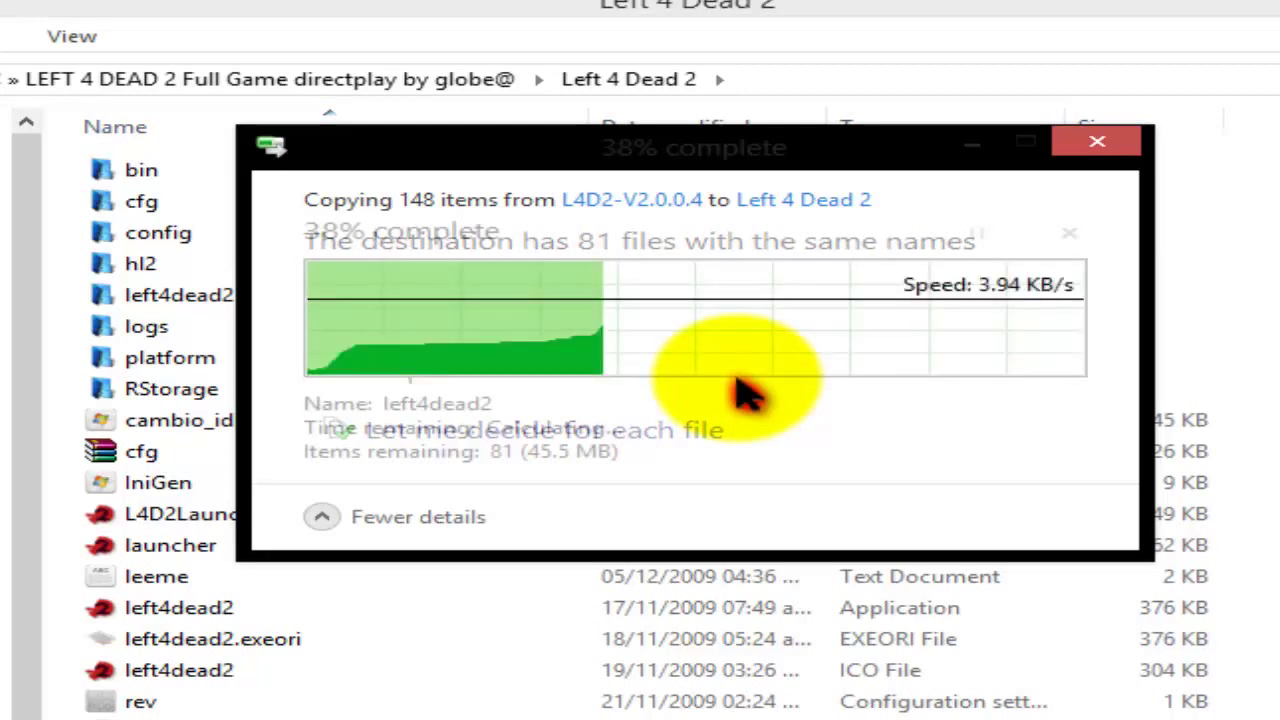
click(737, 381)
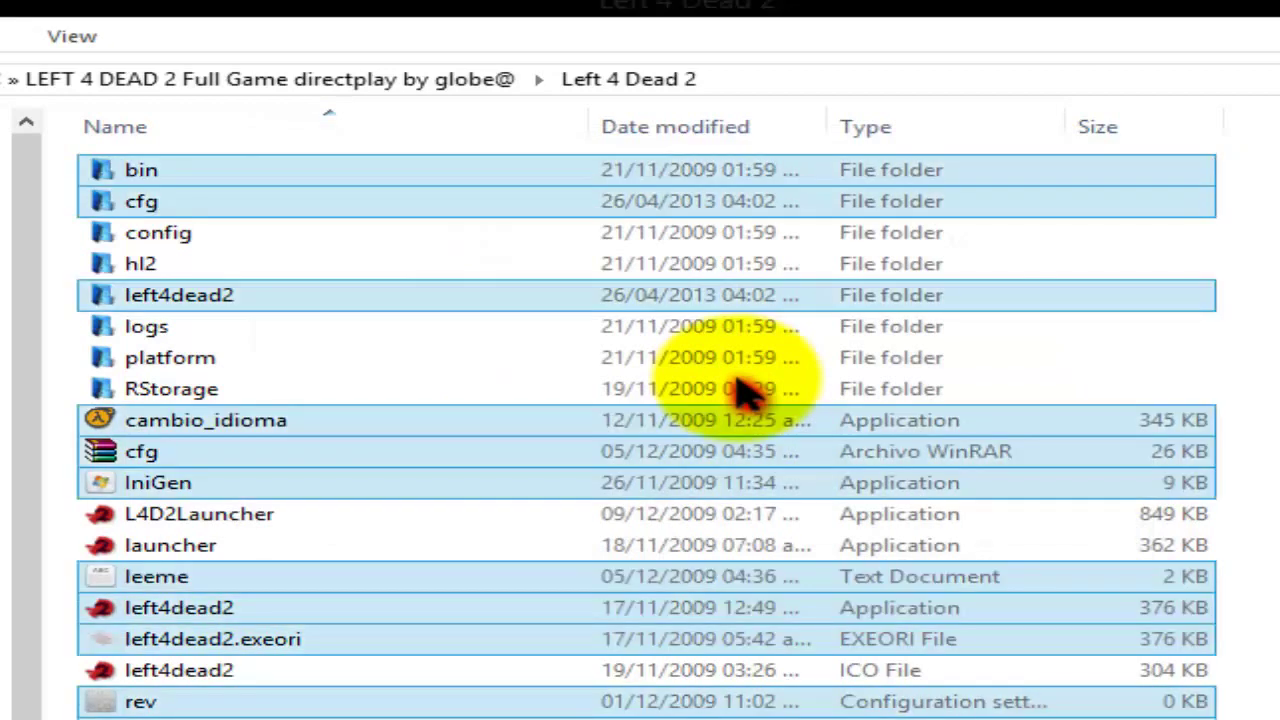
Go back to the L4D2 folder and open its Parche para L4D2 subfolder
key(alt+Tab)
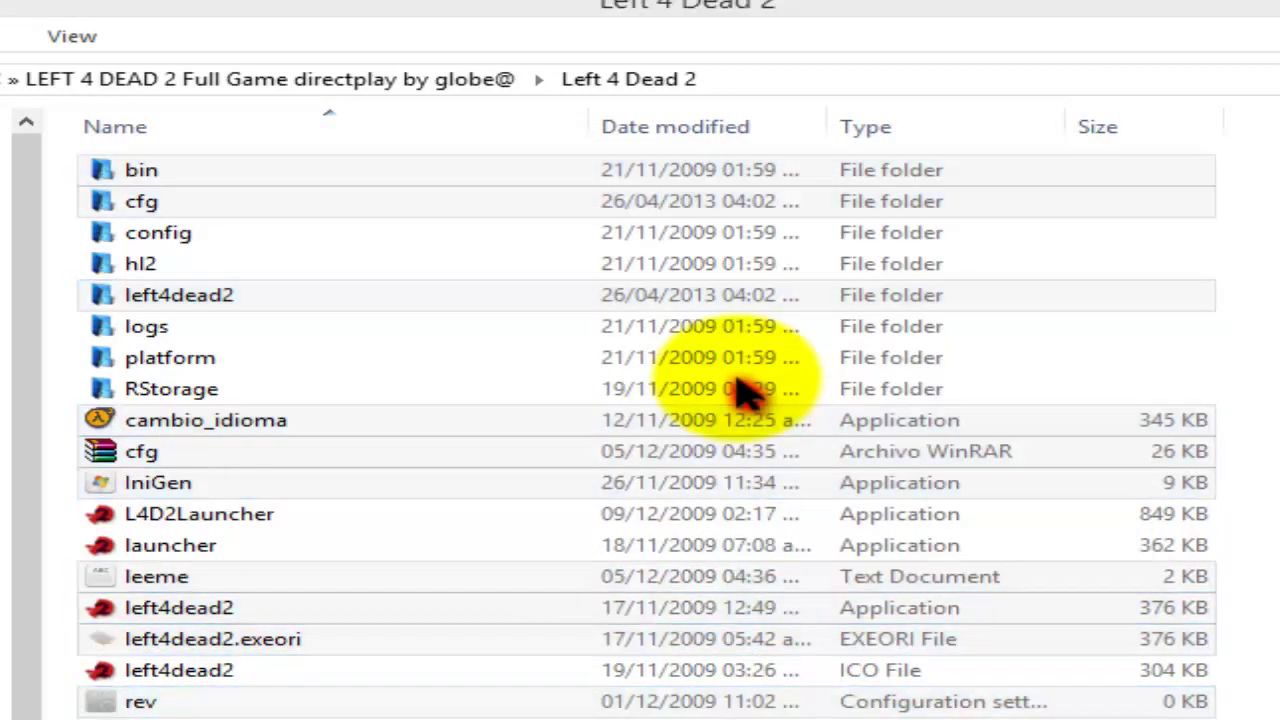
key(ctrl+a)
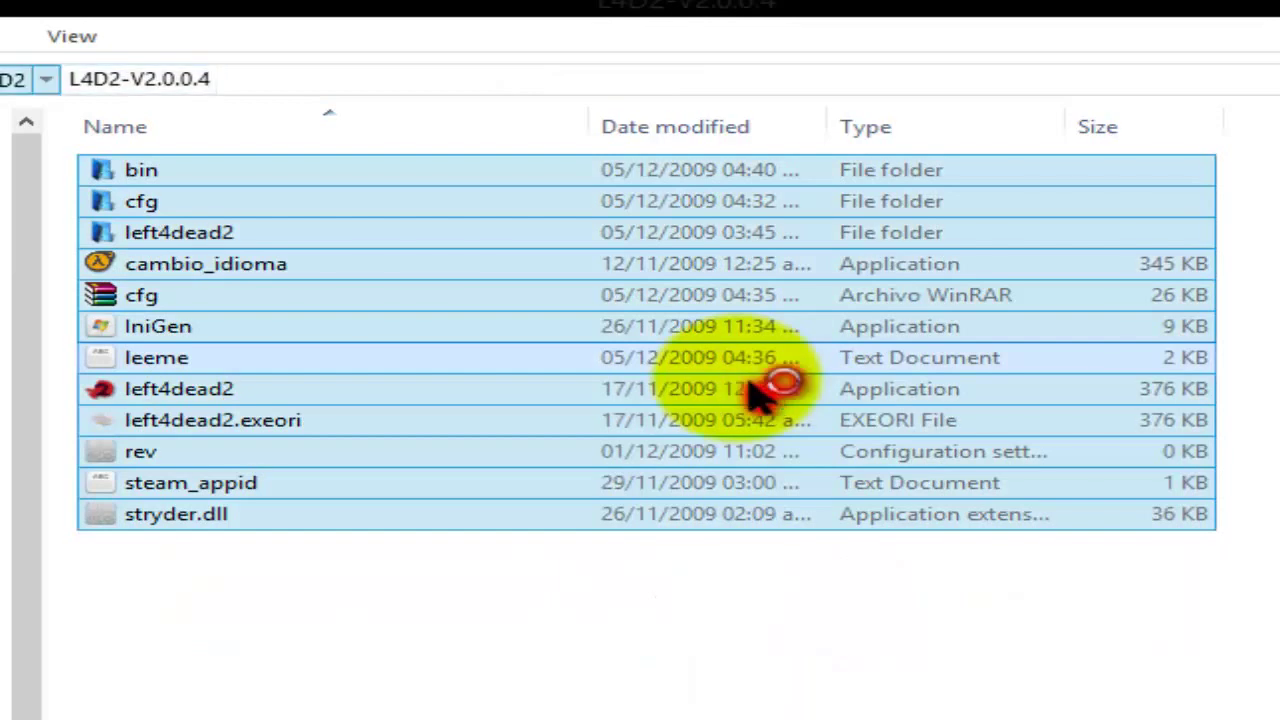
key(Delete)
key(alt+Up)
key(shift+Down)
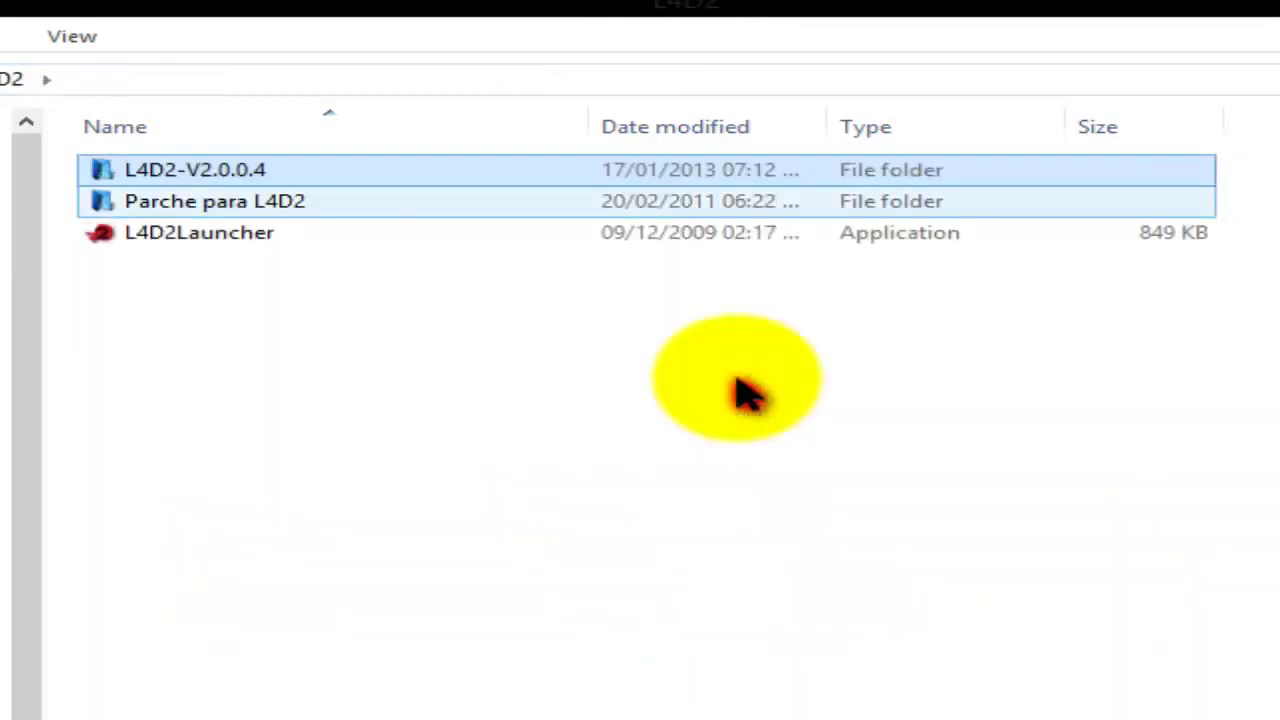
key(Down)
key(Return)
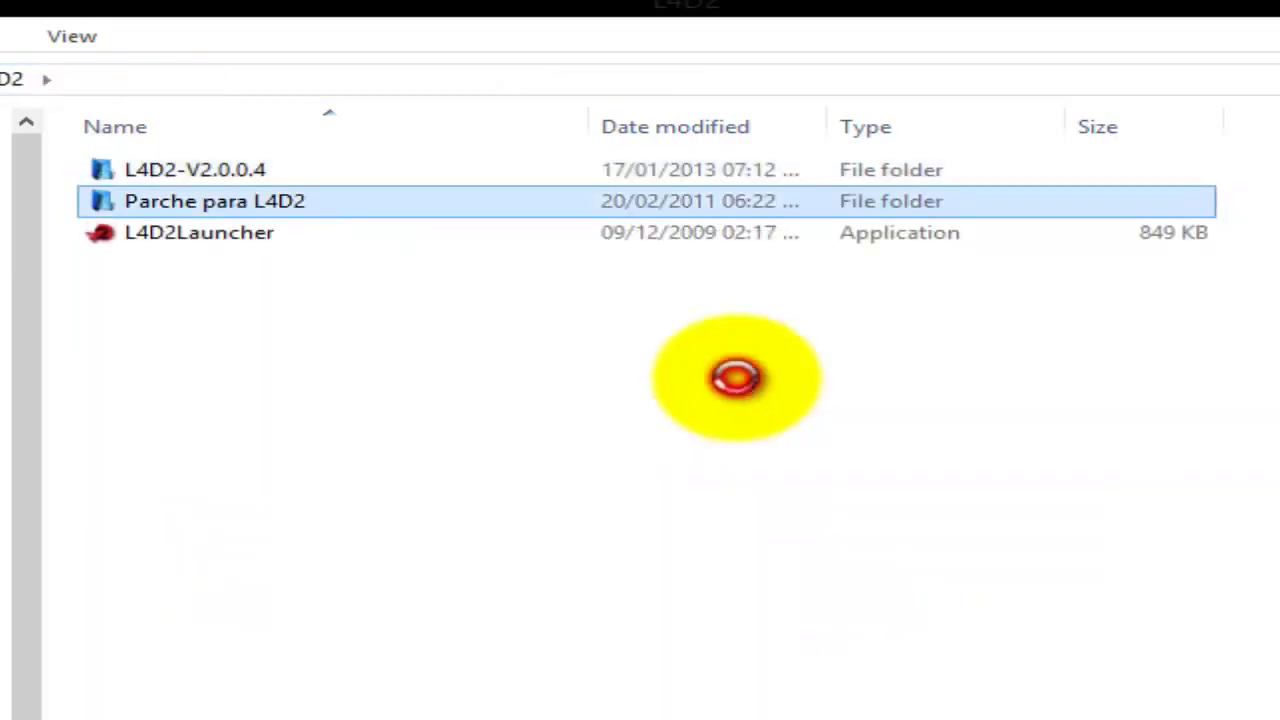
key(Return)
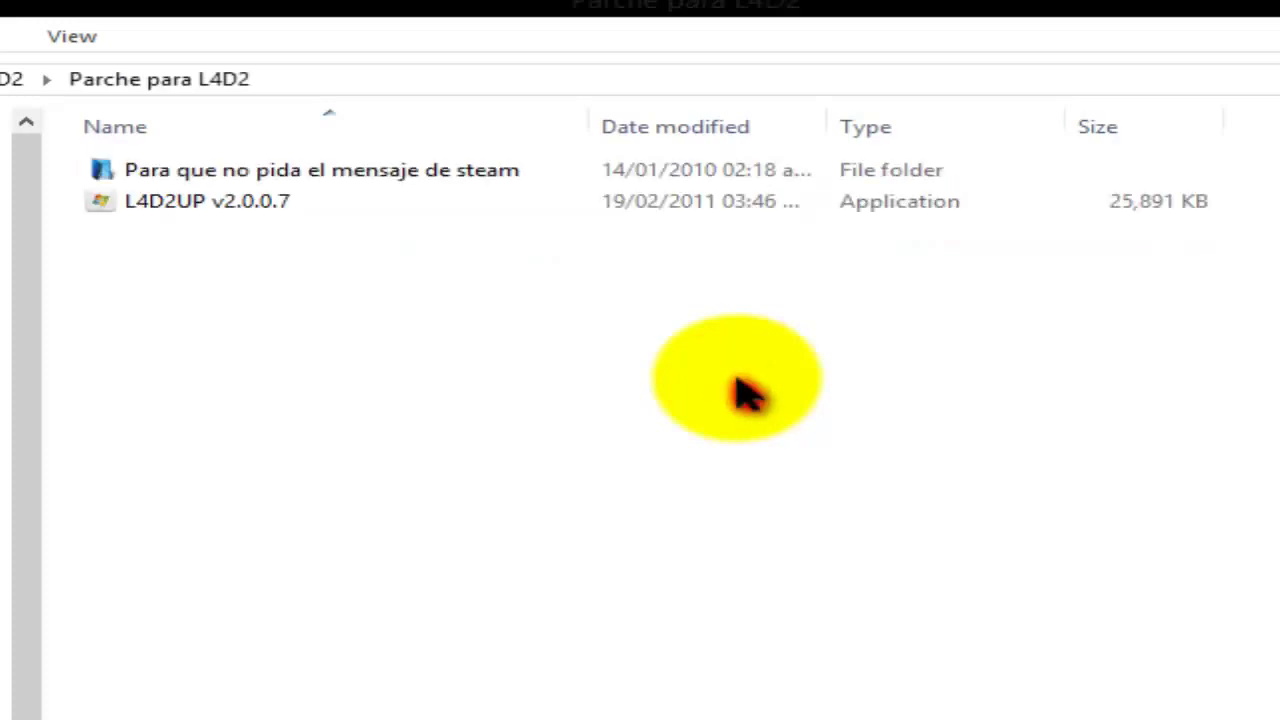
Run the L4D2UP v2.0.0.7 application as administrator to start its setup wizard
key(Down)
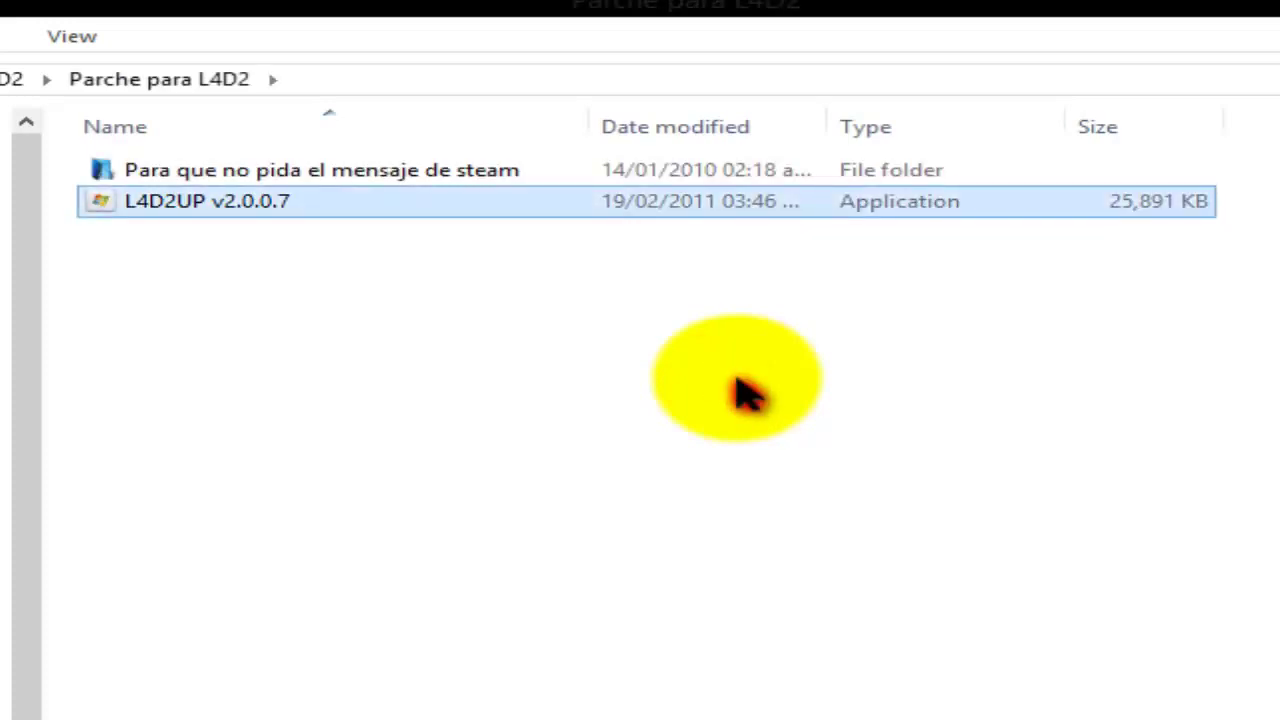
key(Return)
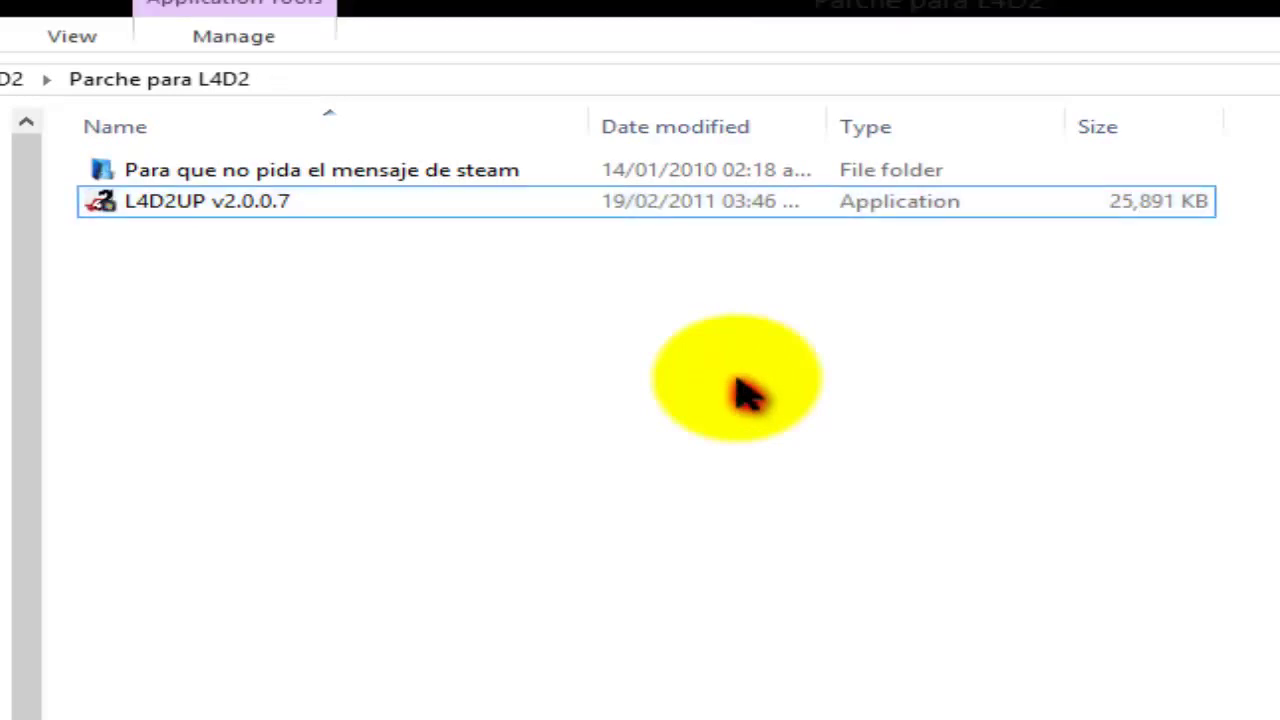
click(737, 380)
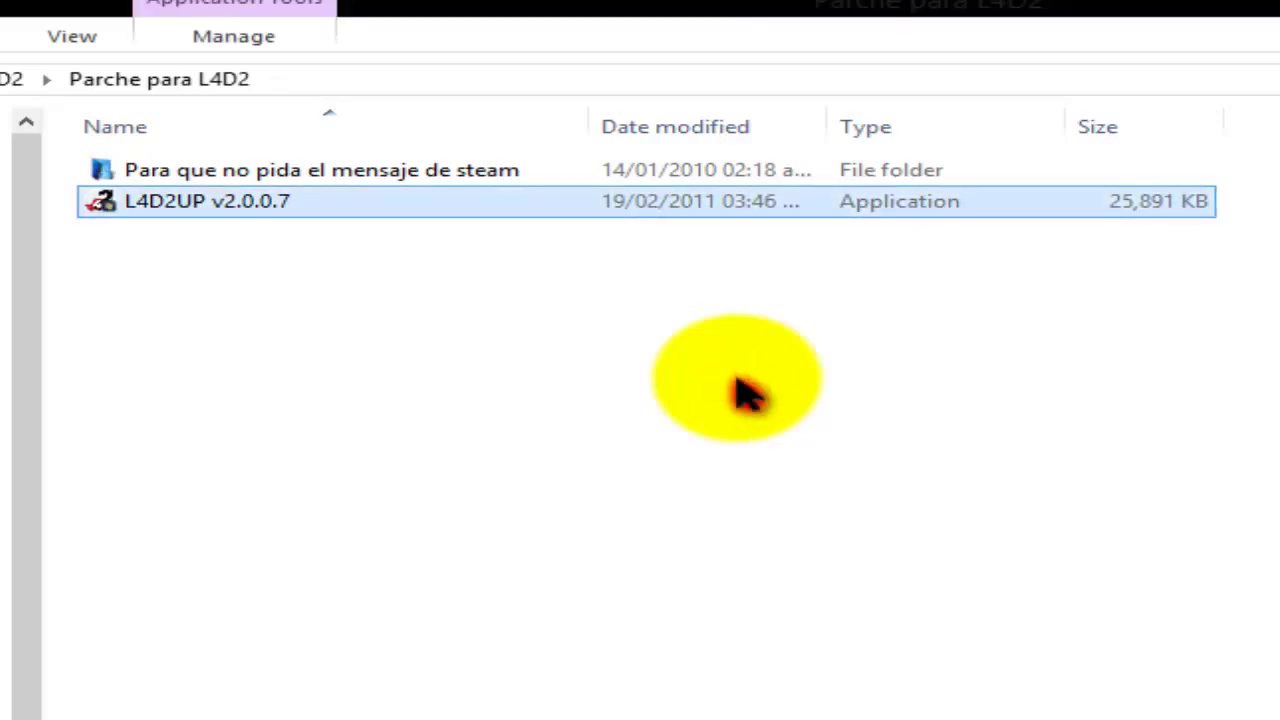
key(shift+F10)
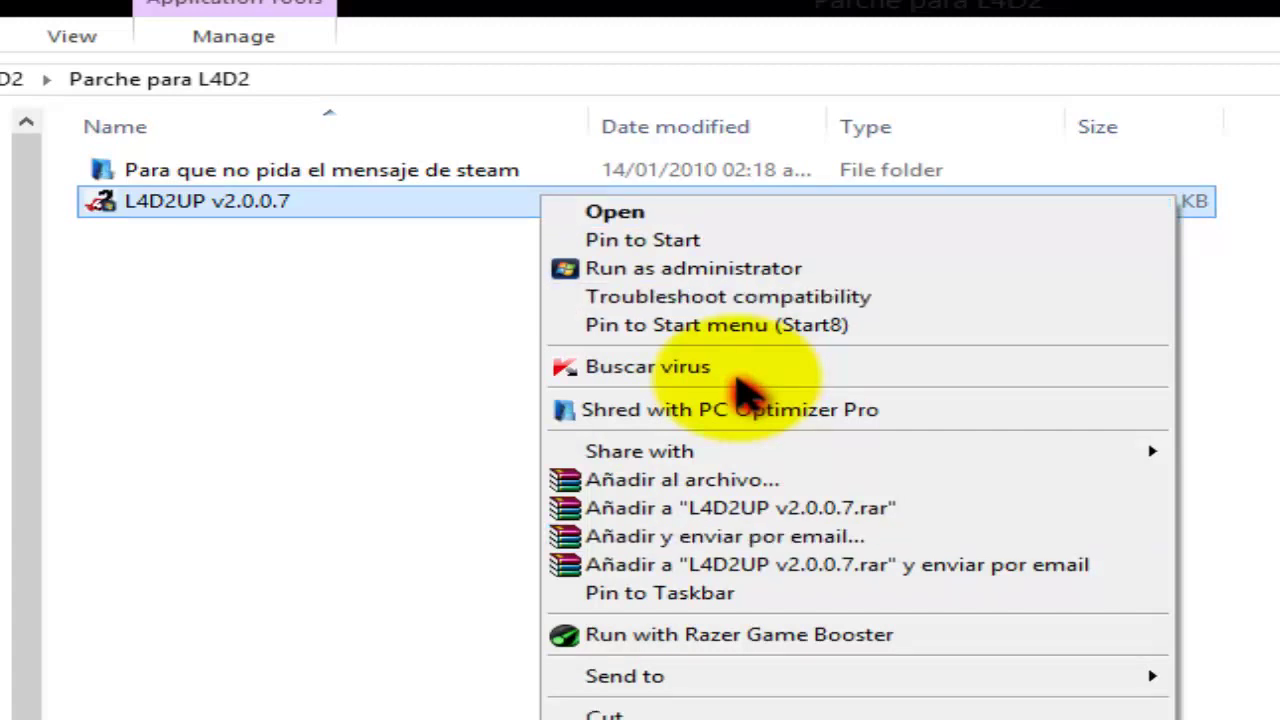
key(Down)
key(Down)
key(Down)
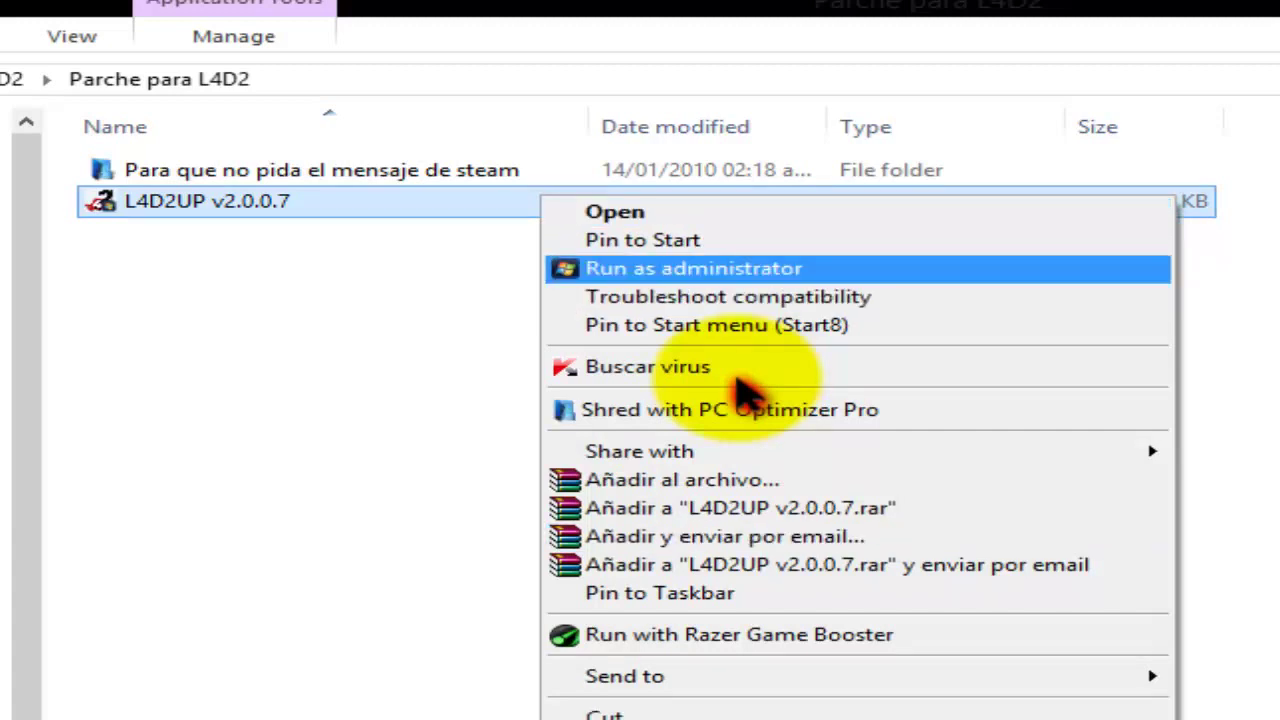
key(Return)
click(748, 385)
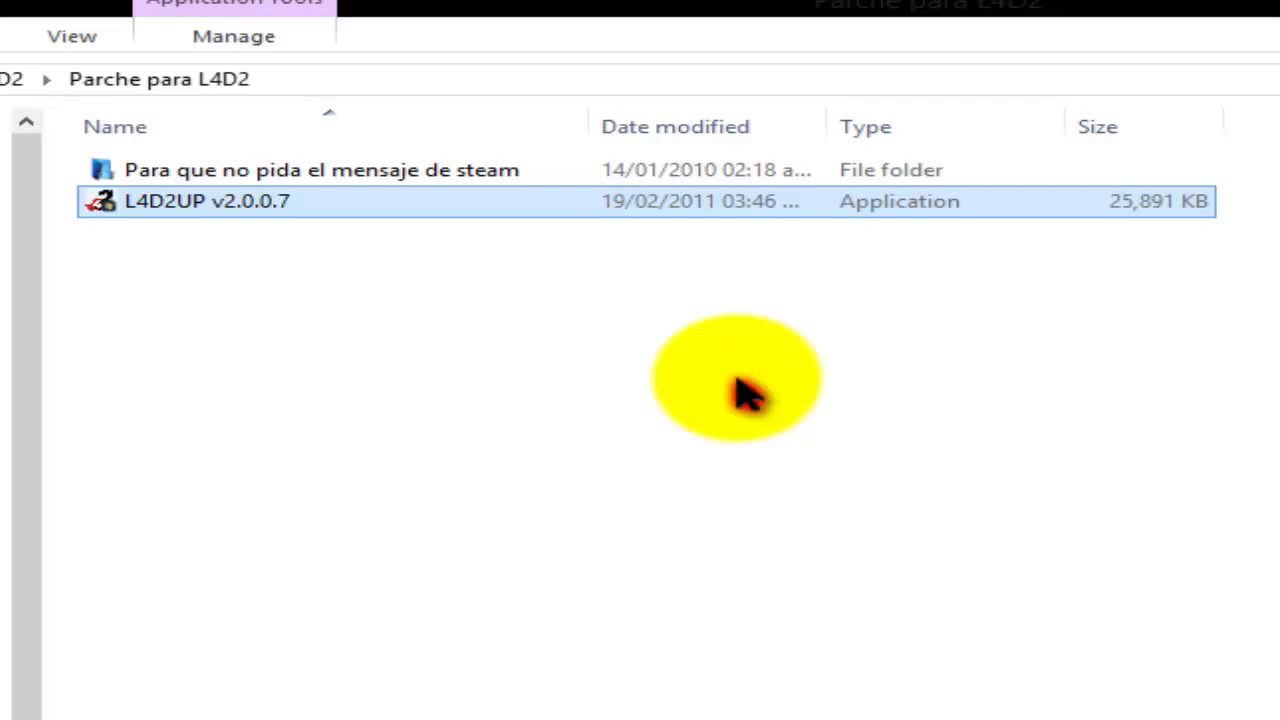
click(745, 395)
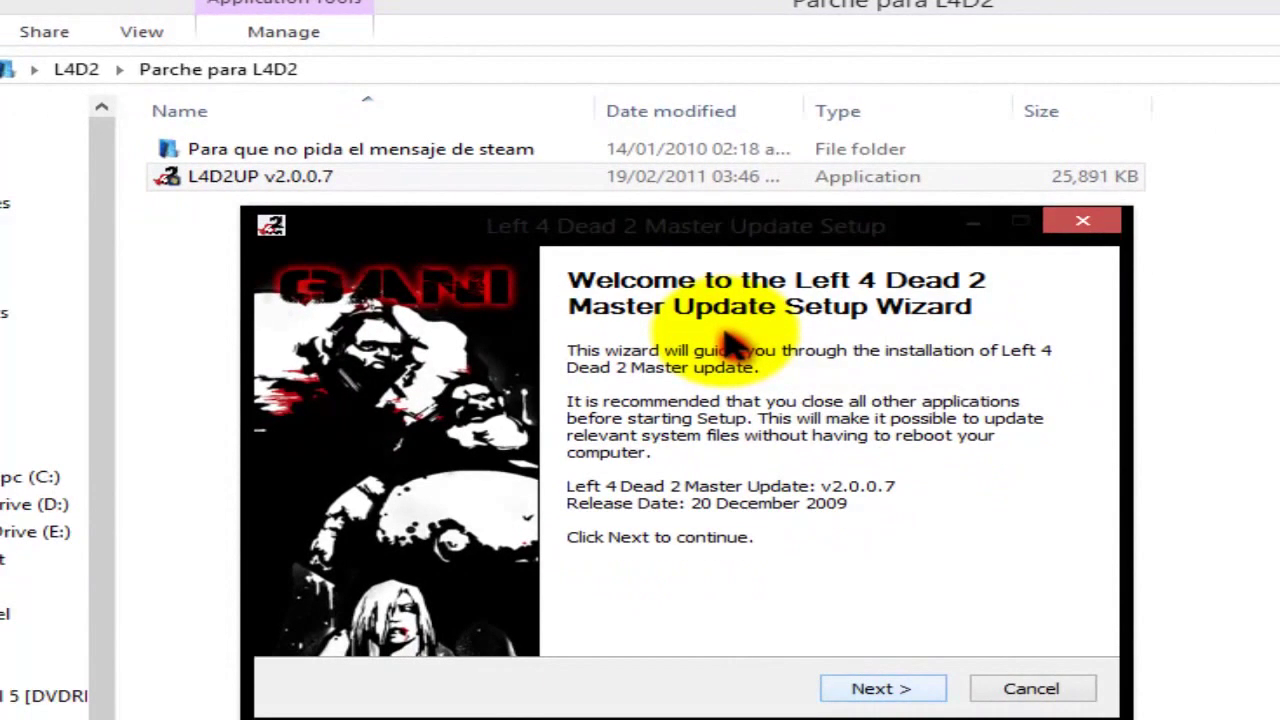
Accept the license agreement of the Left 4 Dead 2 Master Update setup and continue to the install location
key(Return)
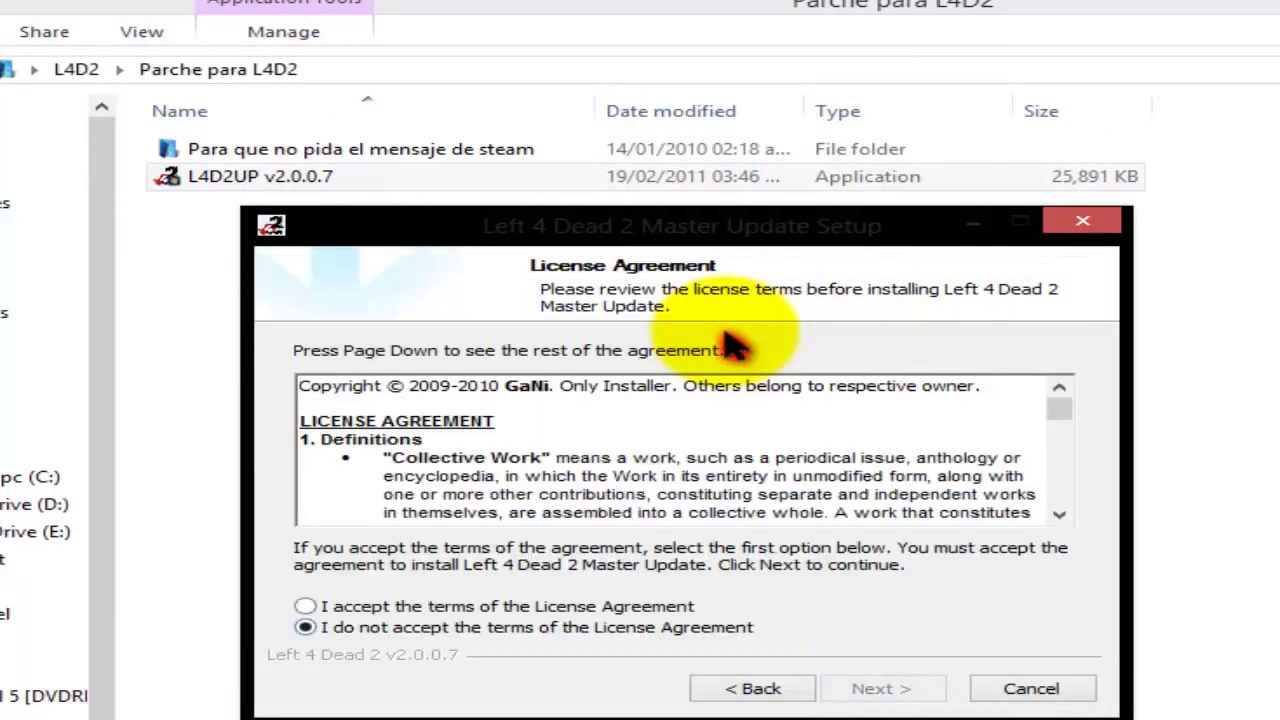
key(alt+a)
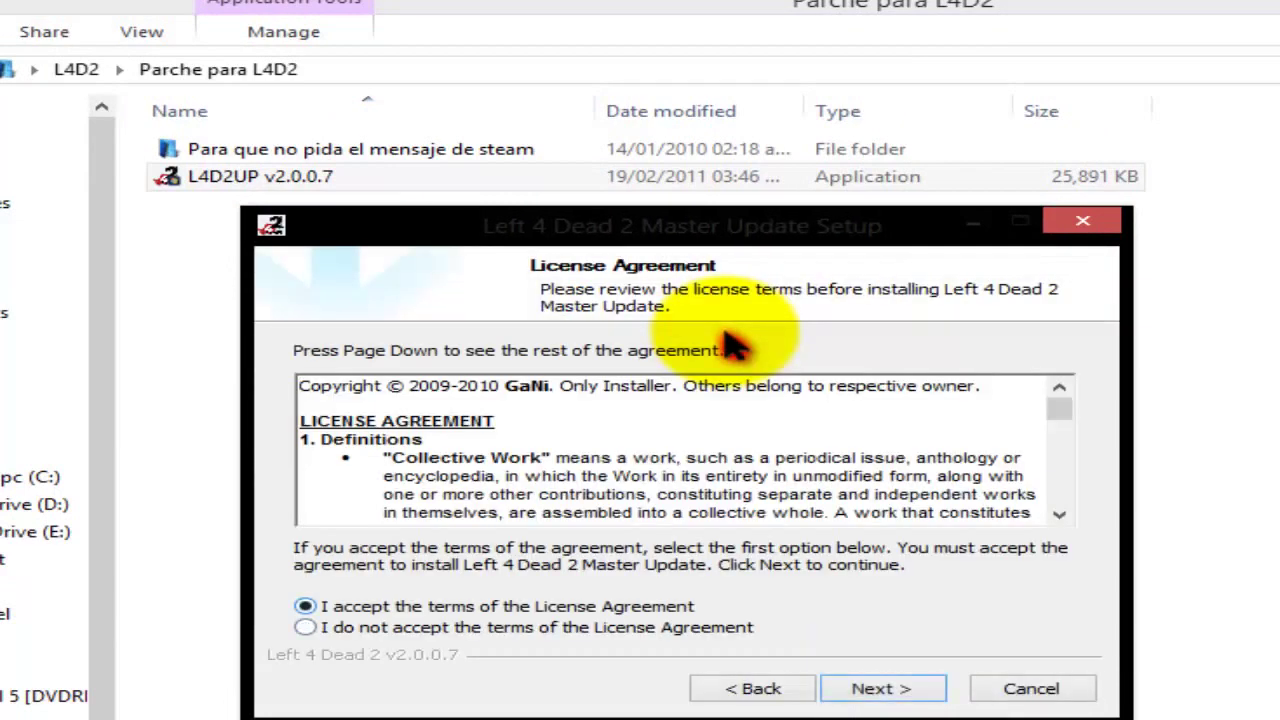
key(Return)
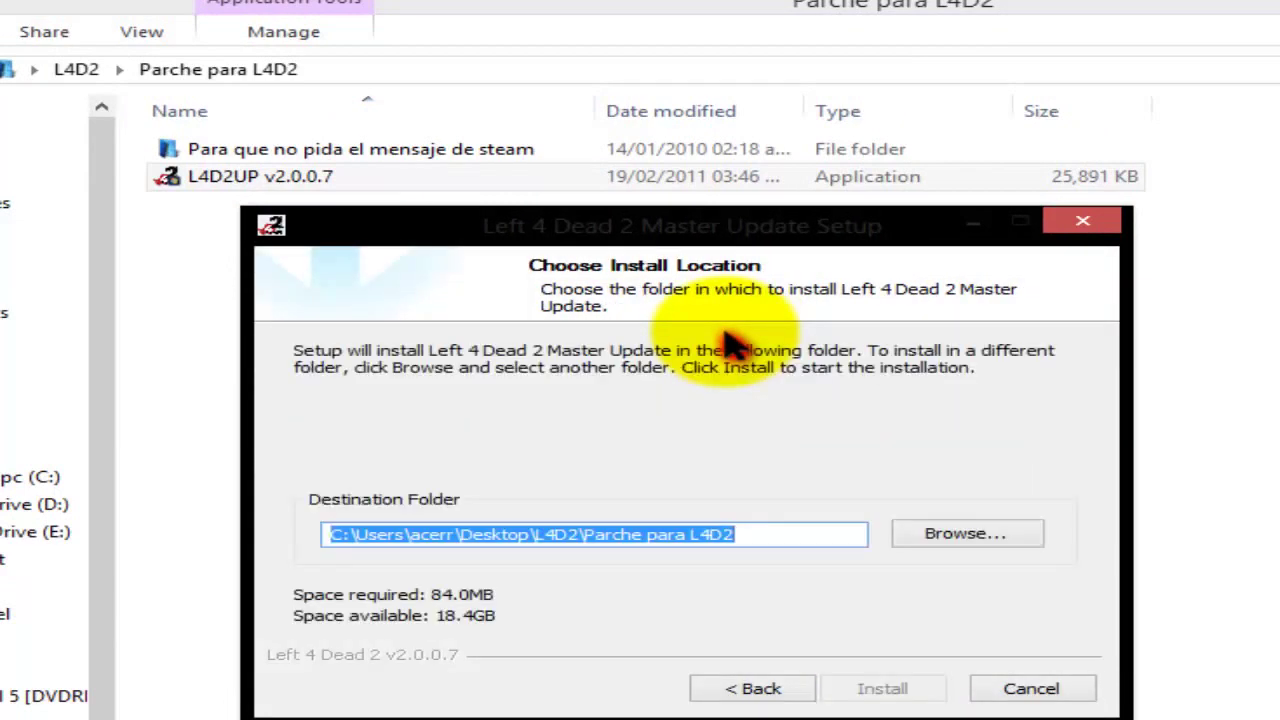
Install the Master Update into the Left 4 Dead 2 folder inside "PC » LEFT 4 DEAD 2 Full Game directplay by globe@"
key(Tab)
key(Return)
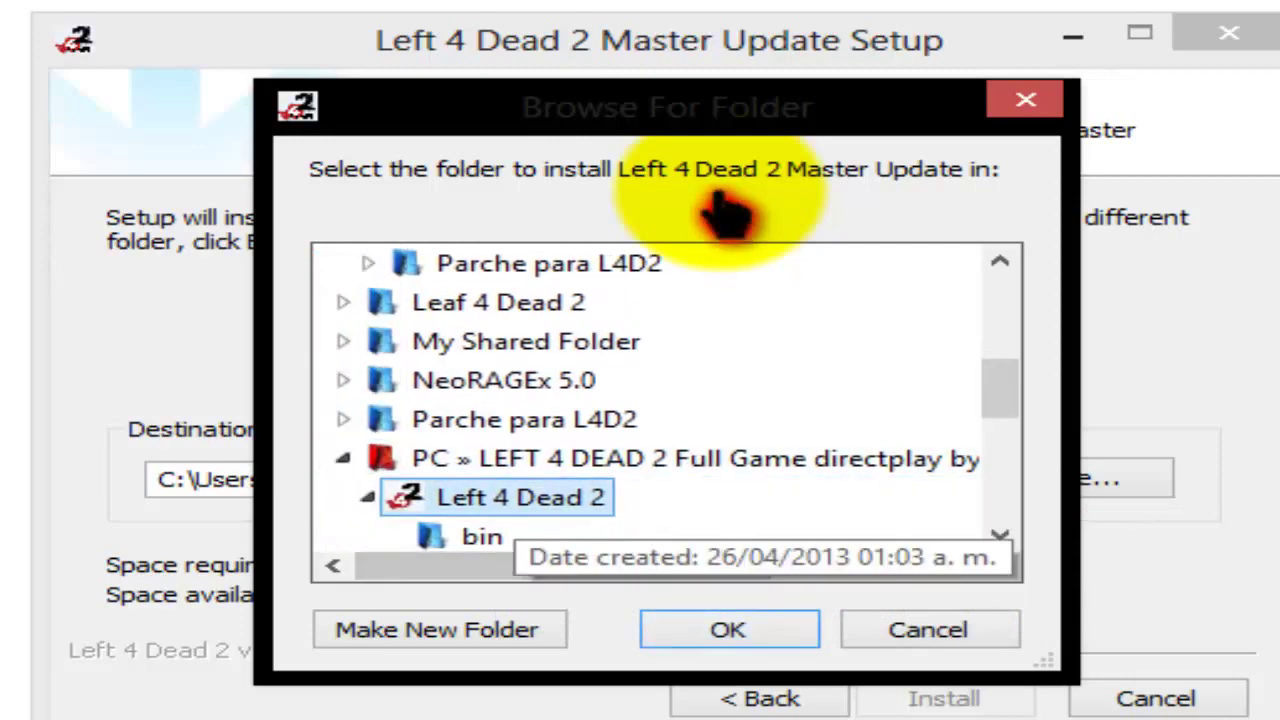
key(Return)
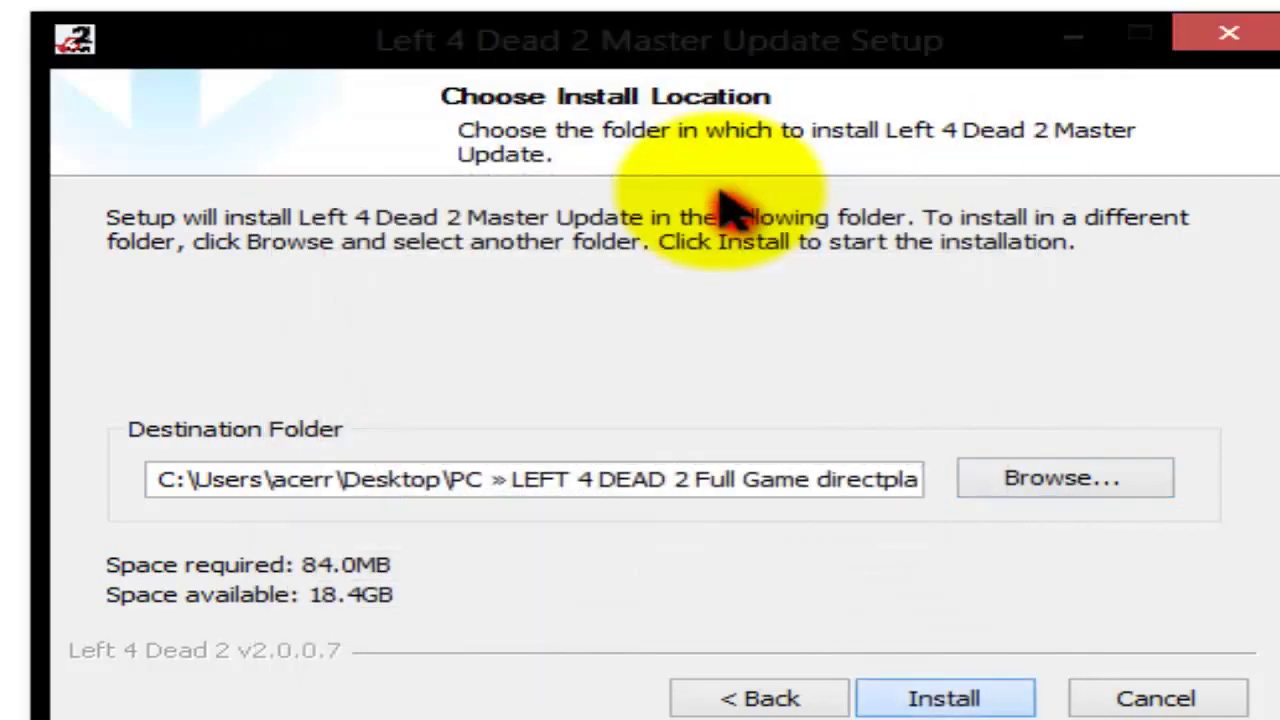
key(Return)
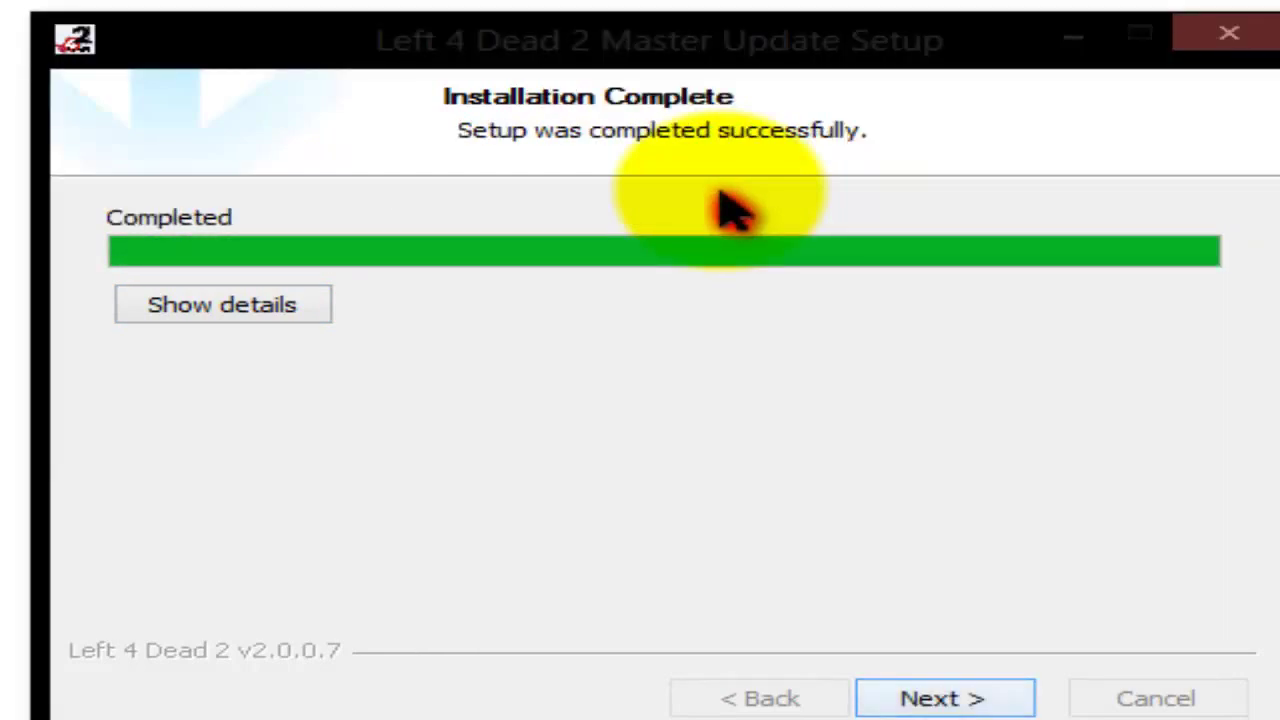
key(Return)
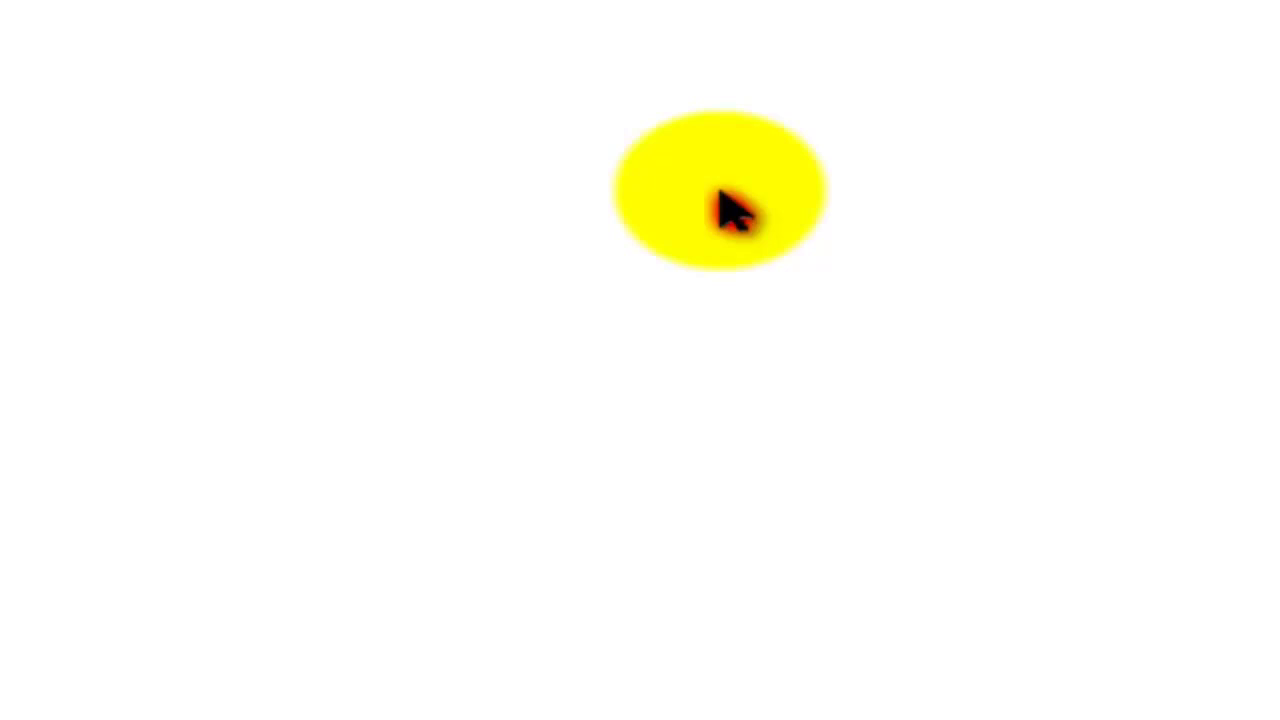
Open the "Para que no pida el mensaje de steam" folder and copy its bin, steam, left4dead2 and rev items
click(775, 235)
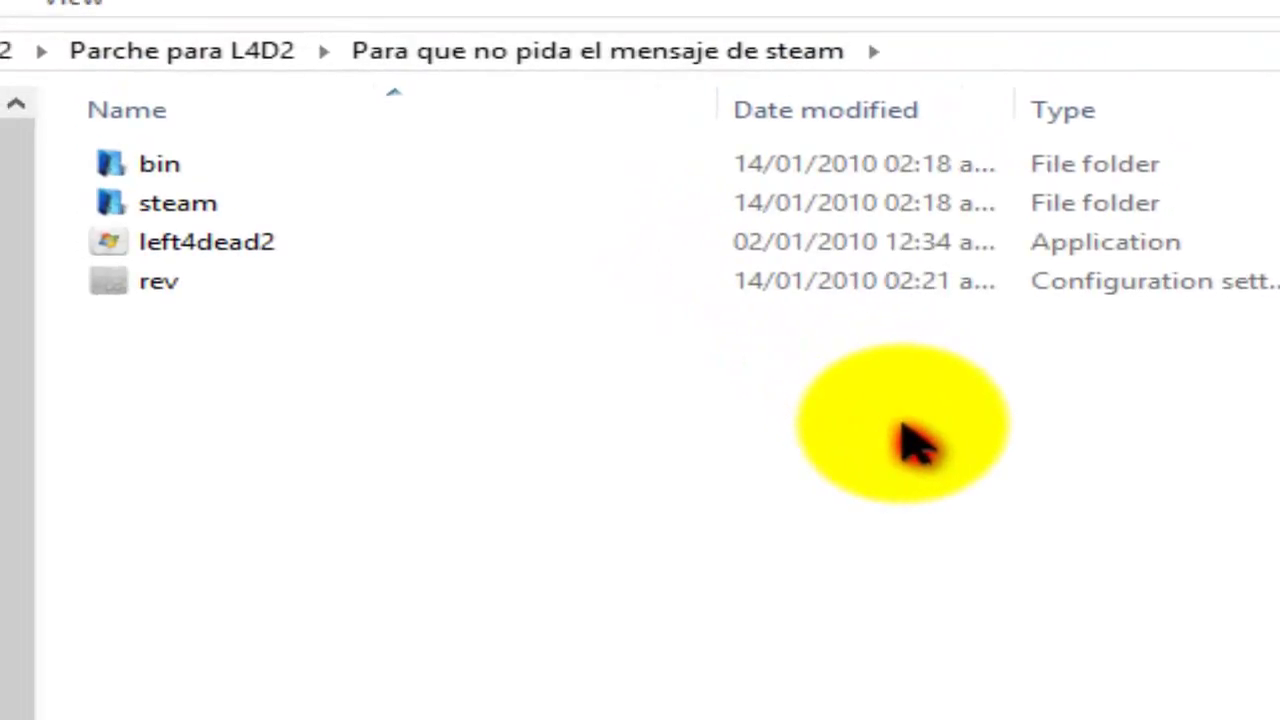
drag(290, 445, 216, 137)
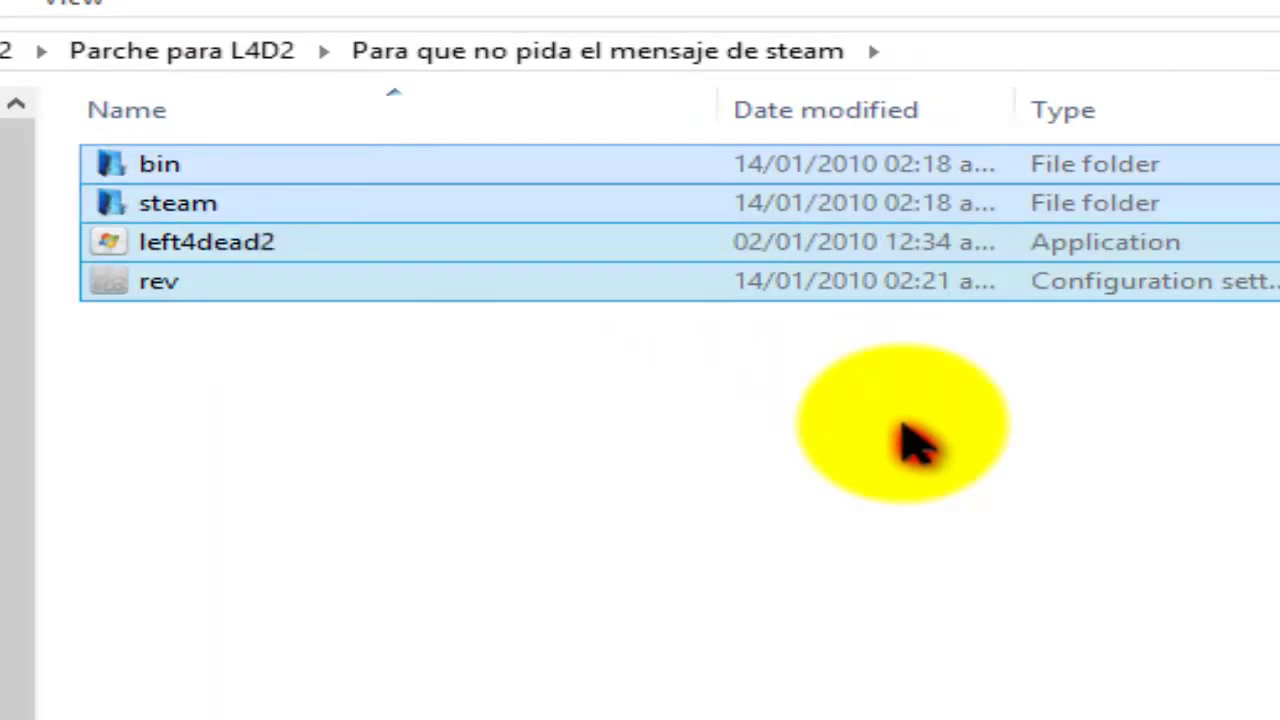
click(902, 424)
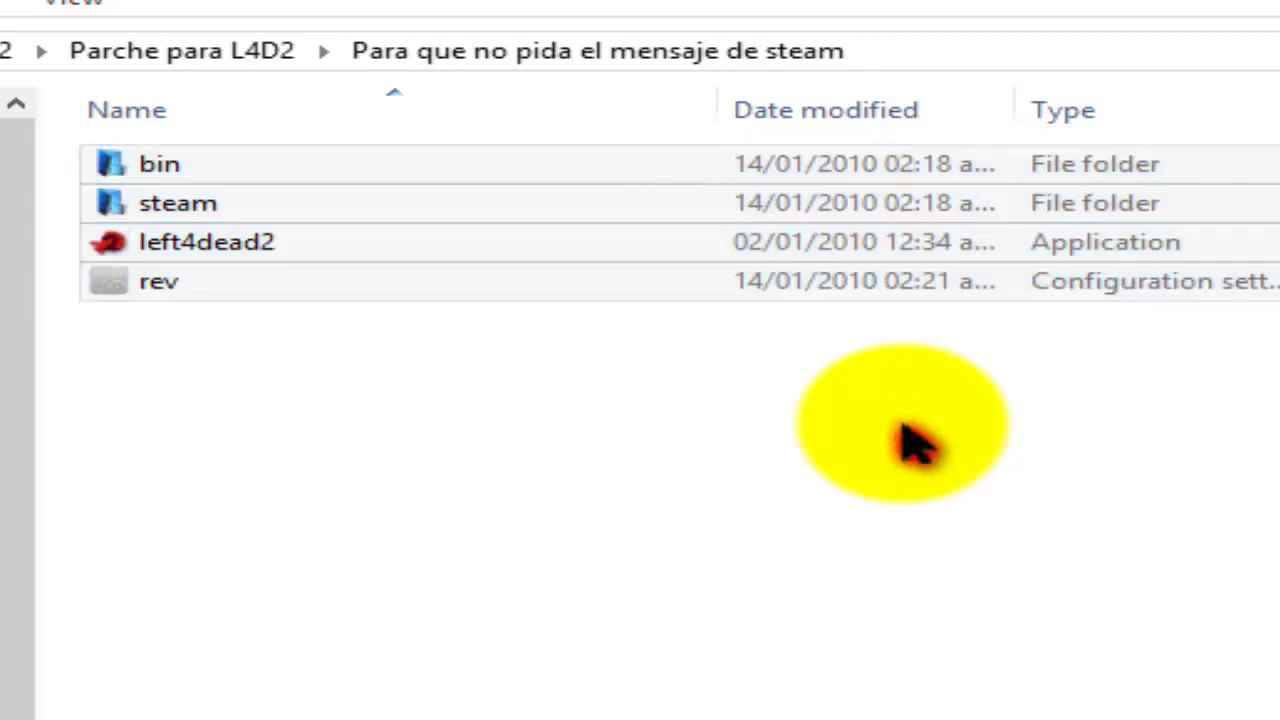
Paste the copied items into the Left 4 Dead 2 game folder, replacing the files that have the same names
key(alt+Tab)
click(902, 425)
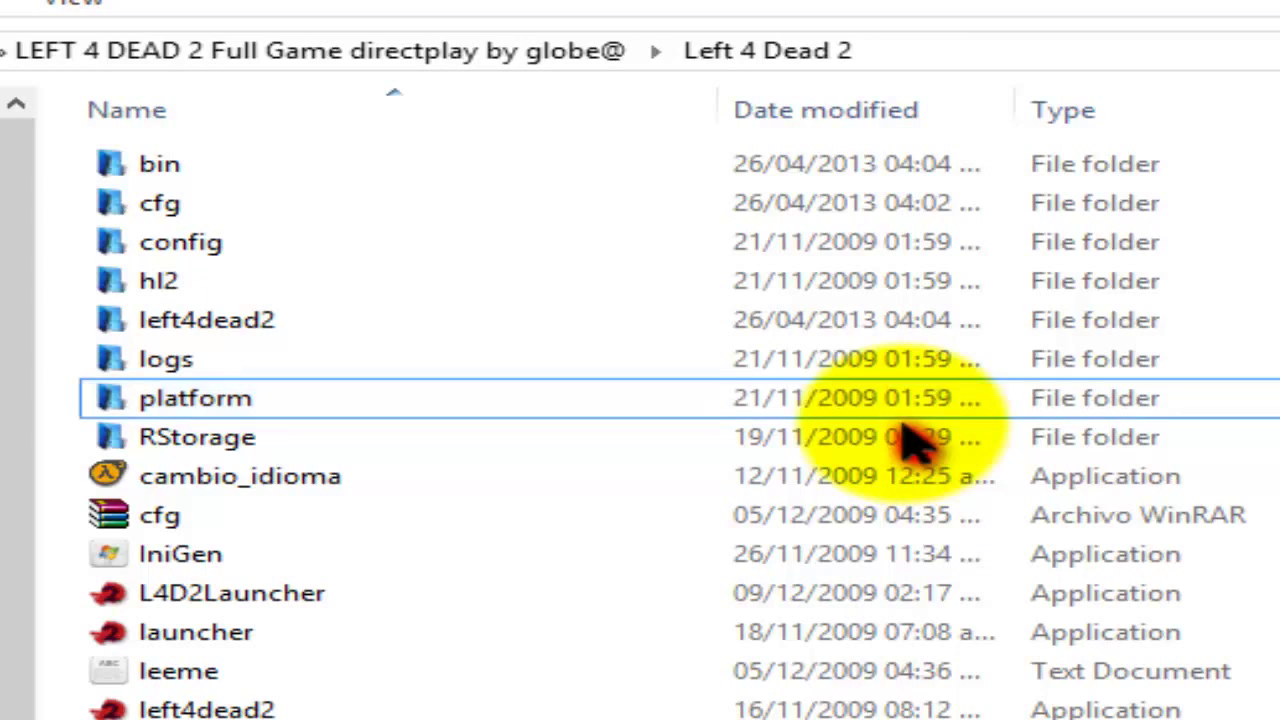
right_click(910, 440)
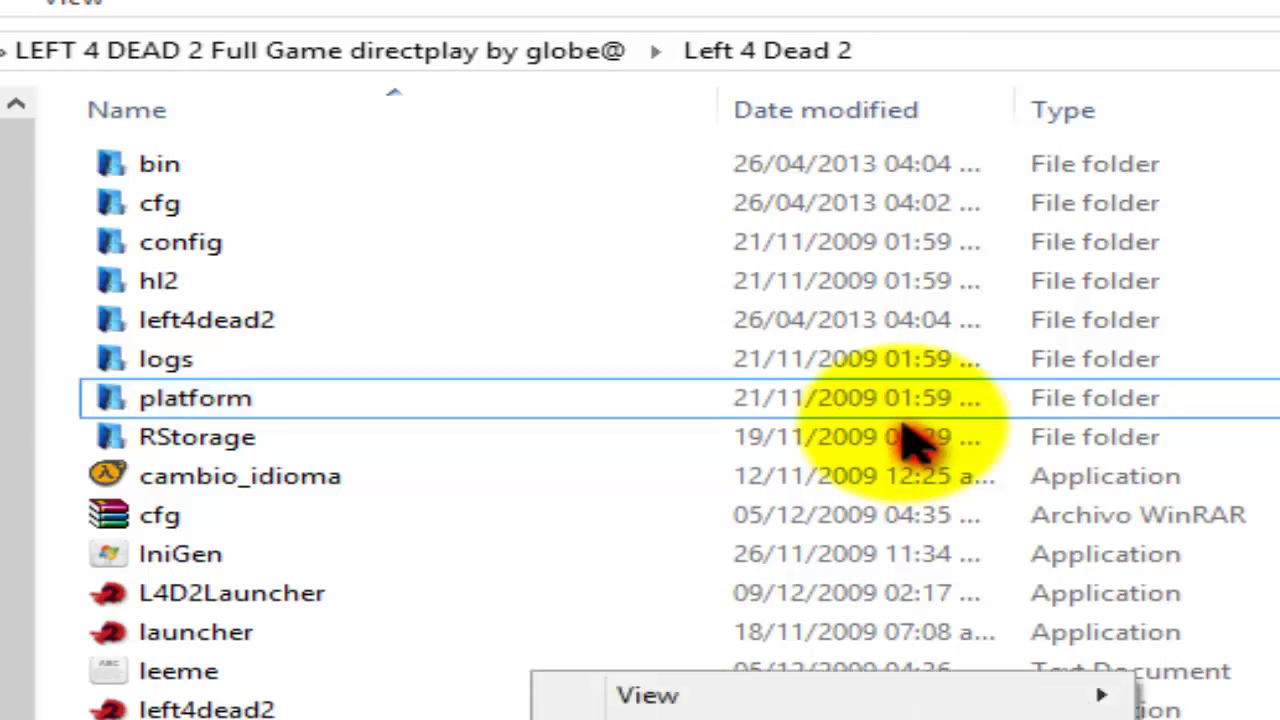
click(910, 440)
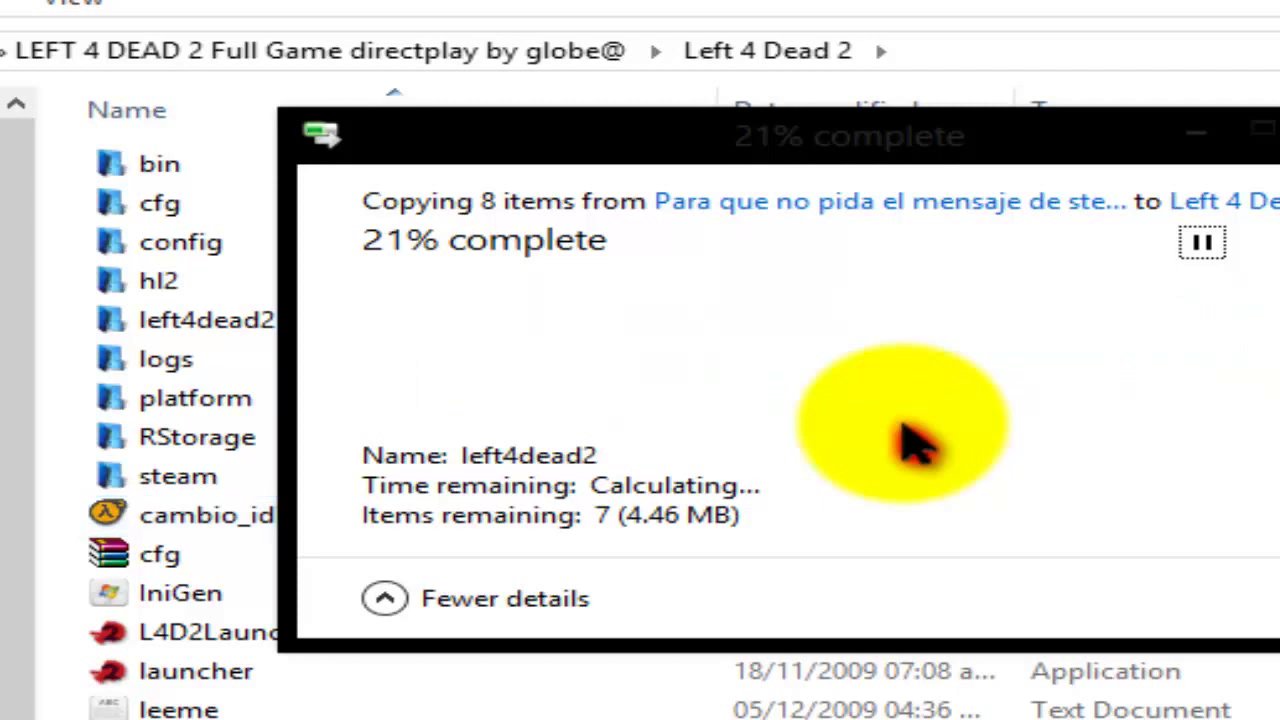
click(901, 426)
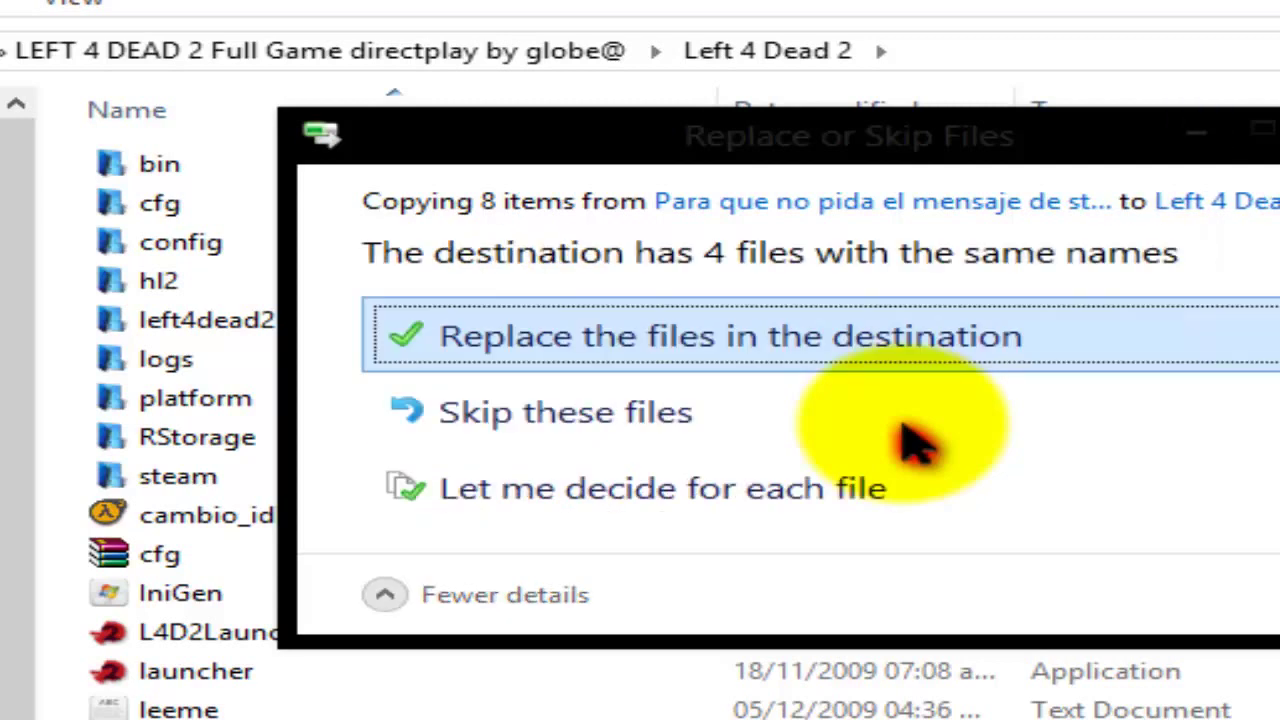
key(Return)
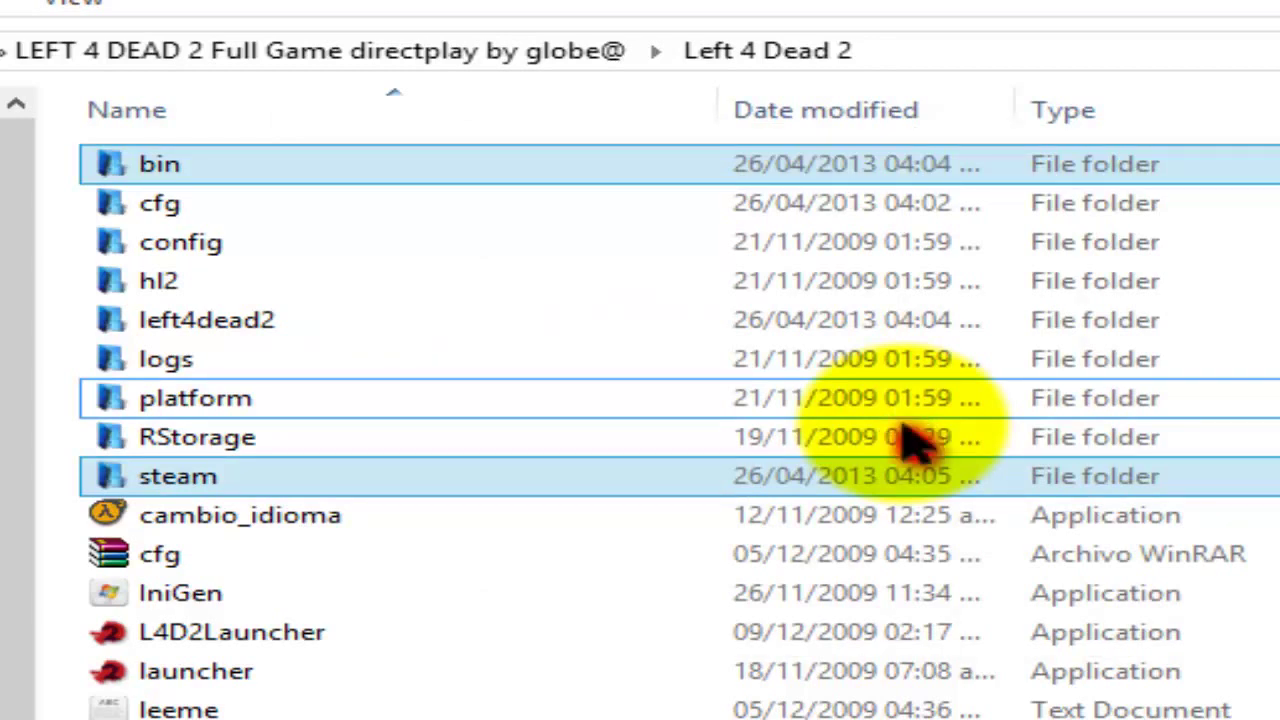
key(c)
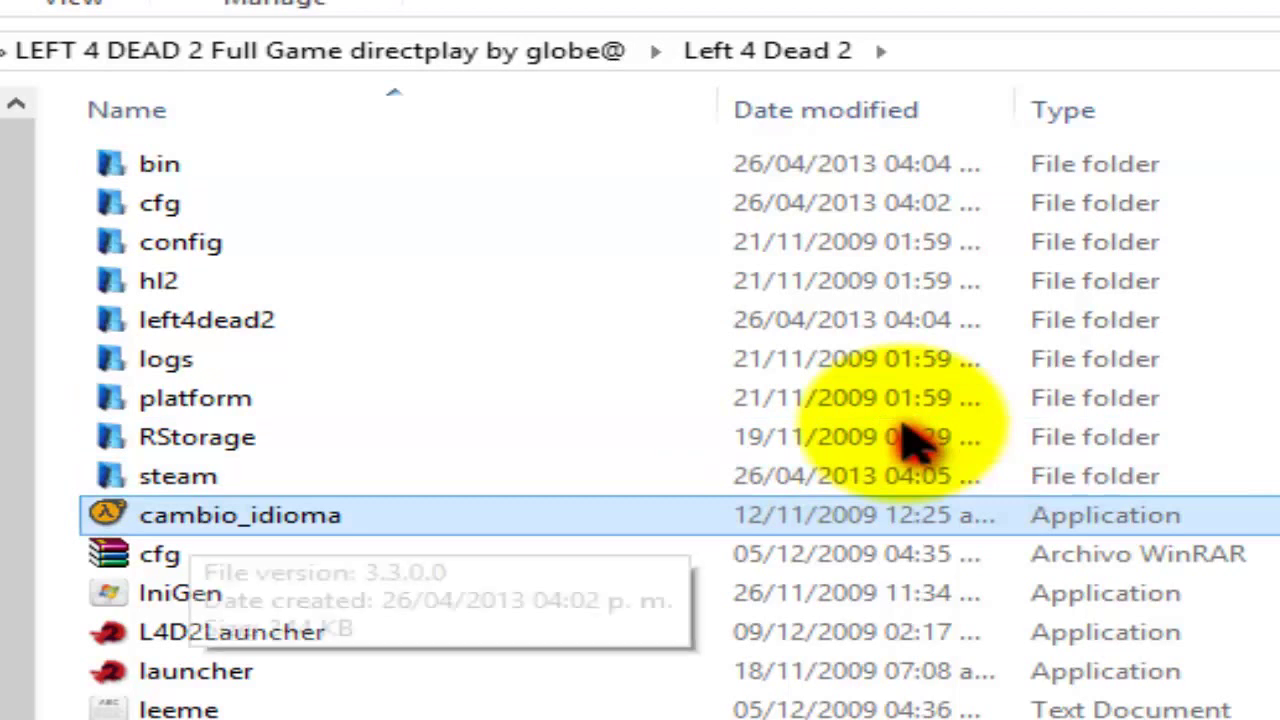
key(F2)
key(Right)
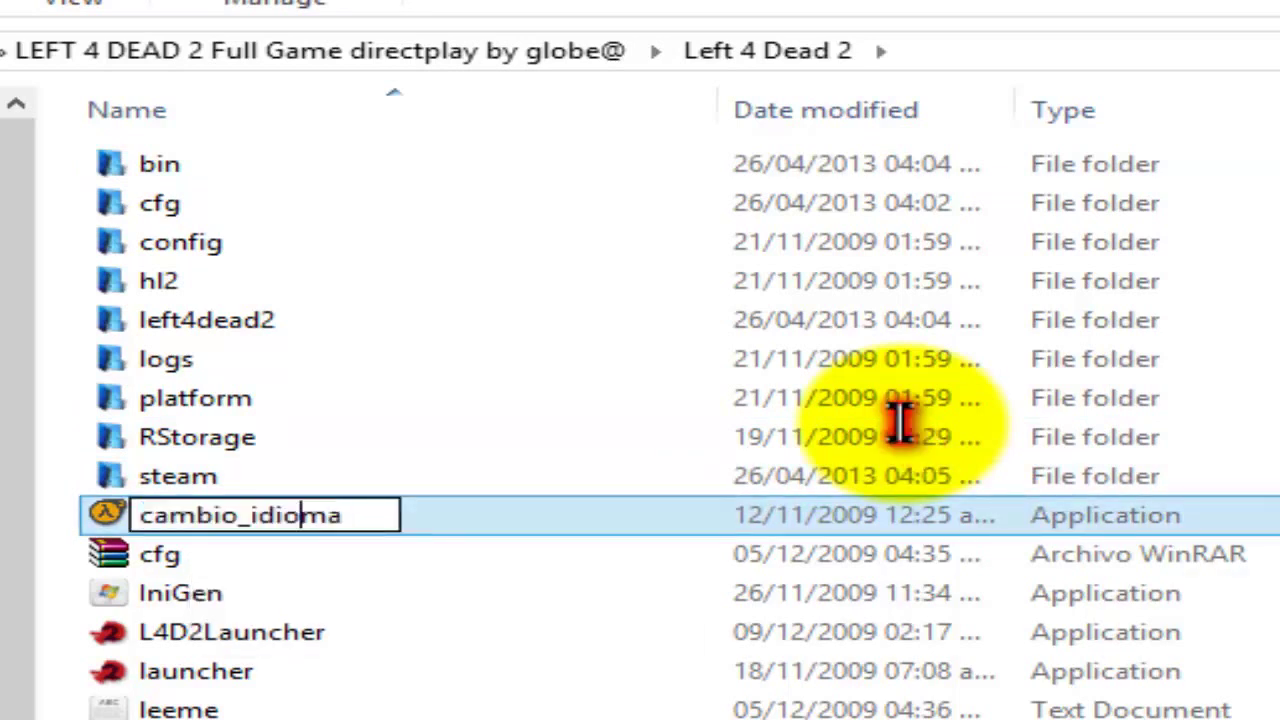
key(Return)
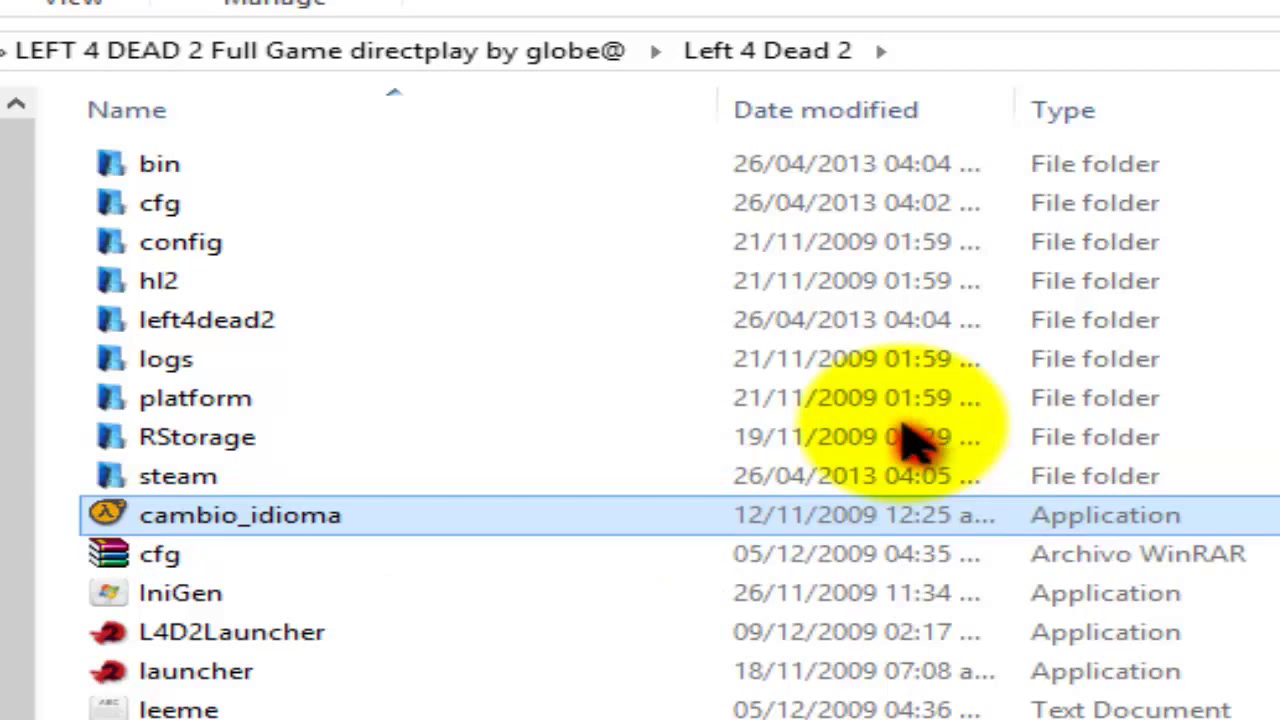
Run cambio_idioma, fill in the player name and accept the configuration with Spanish interface and Spanish audio
click(920, 437)
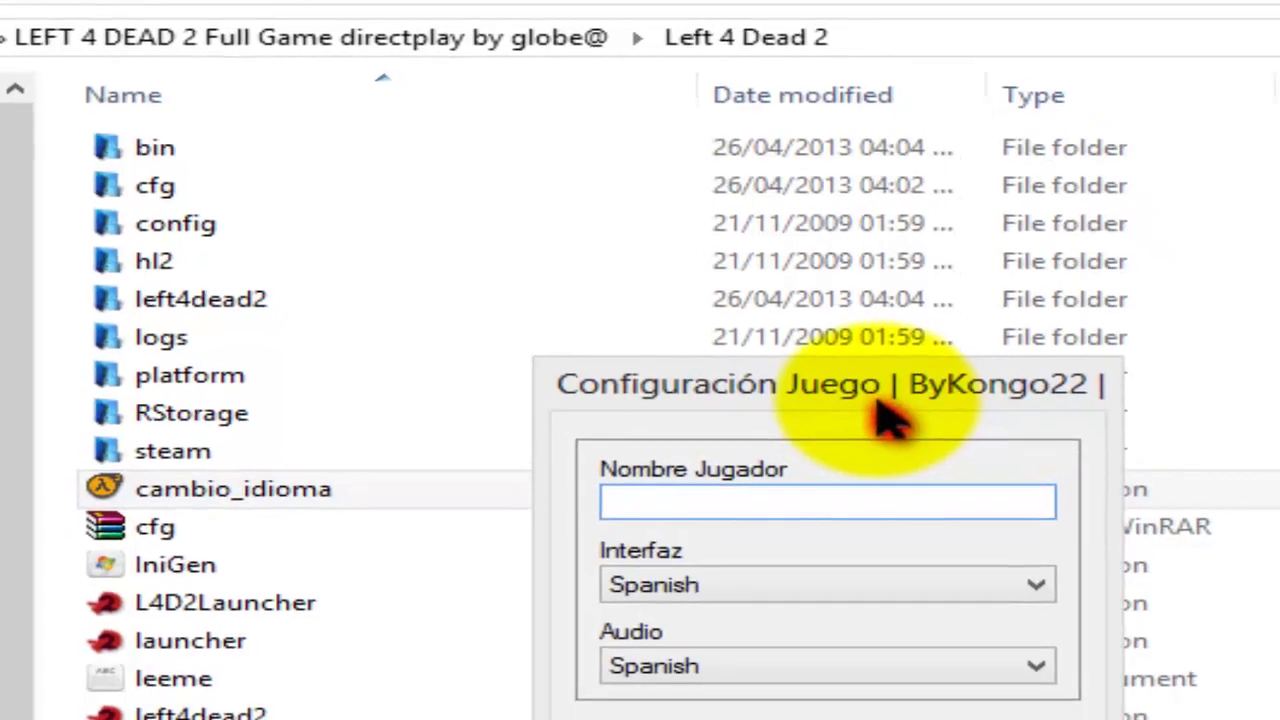
click(878, 402)
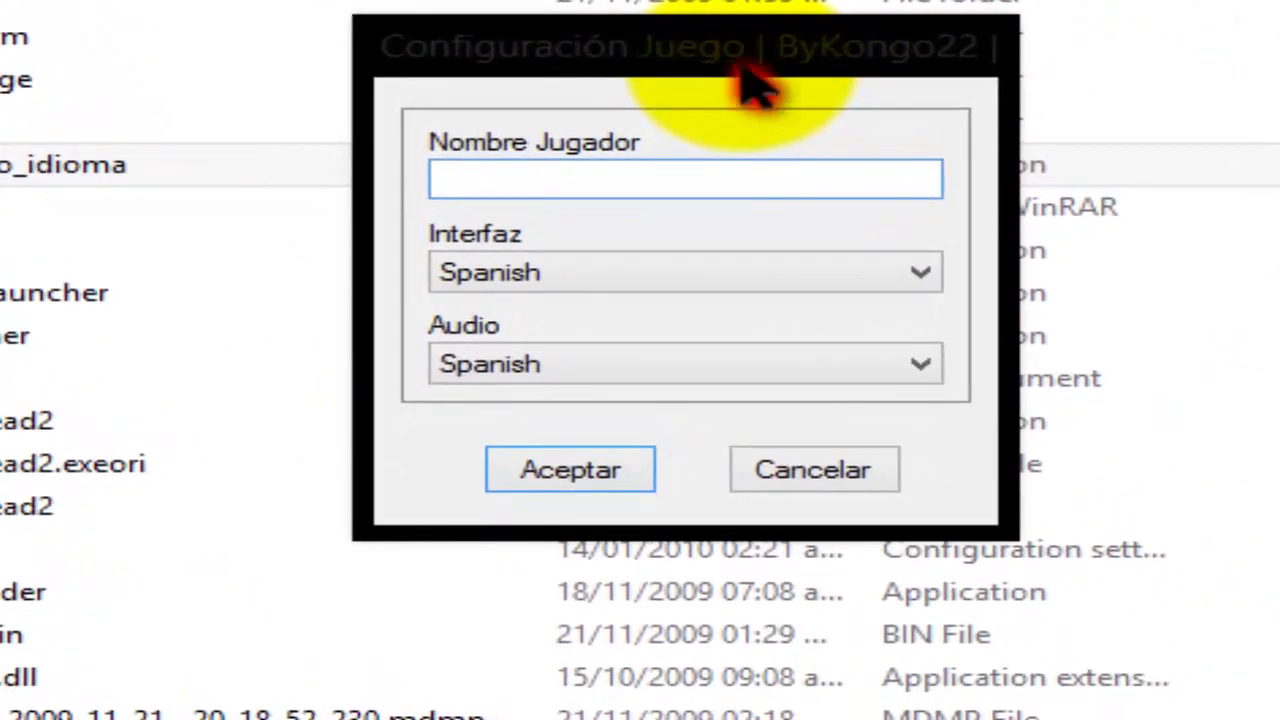
text(dyek)
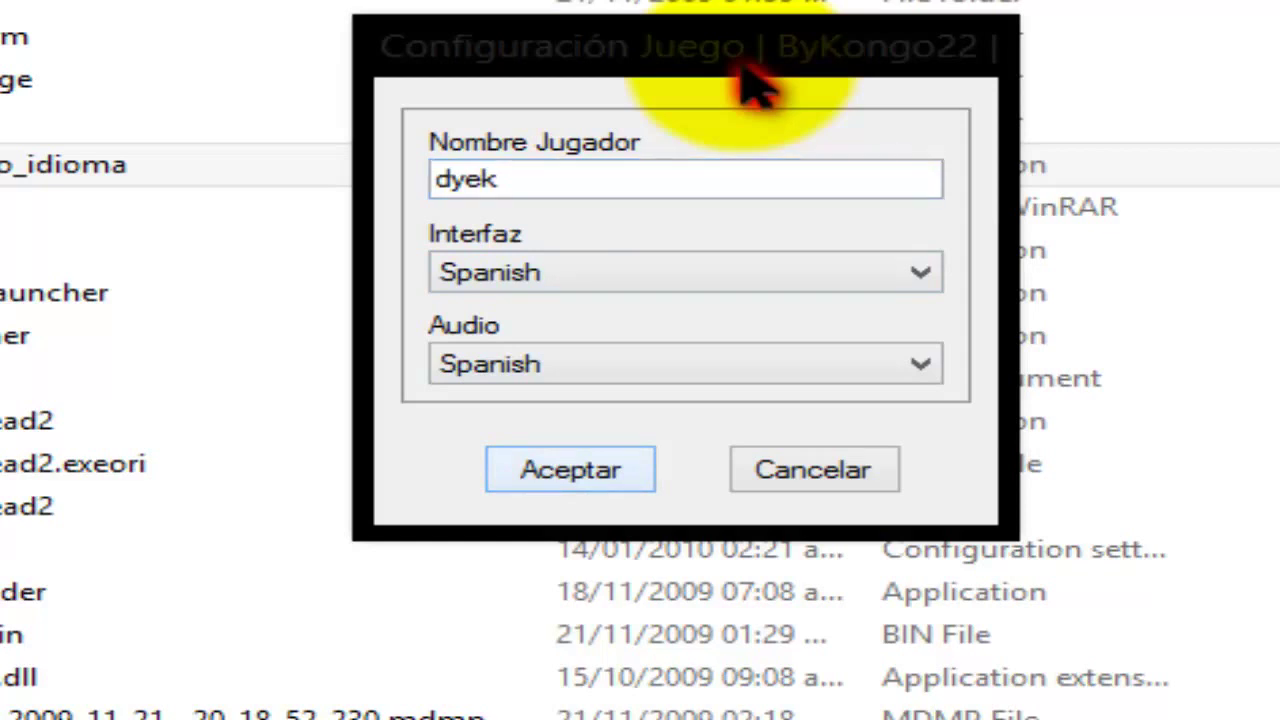
key(Return)
key(Return)
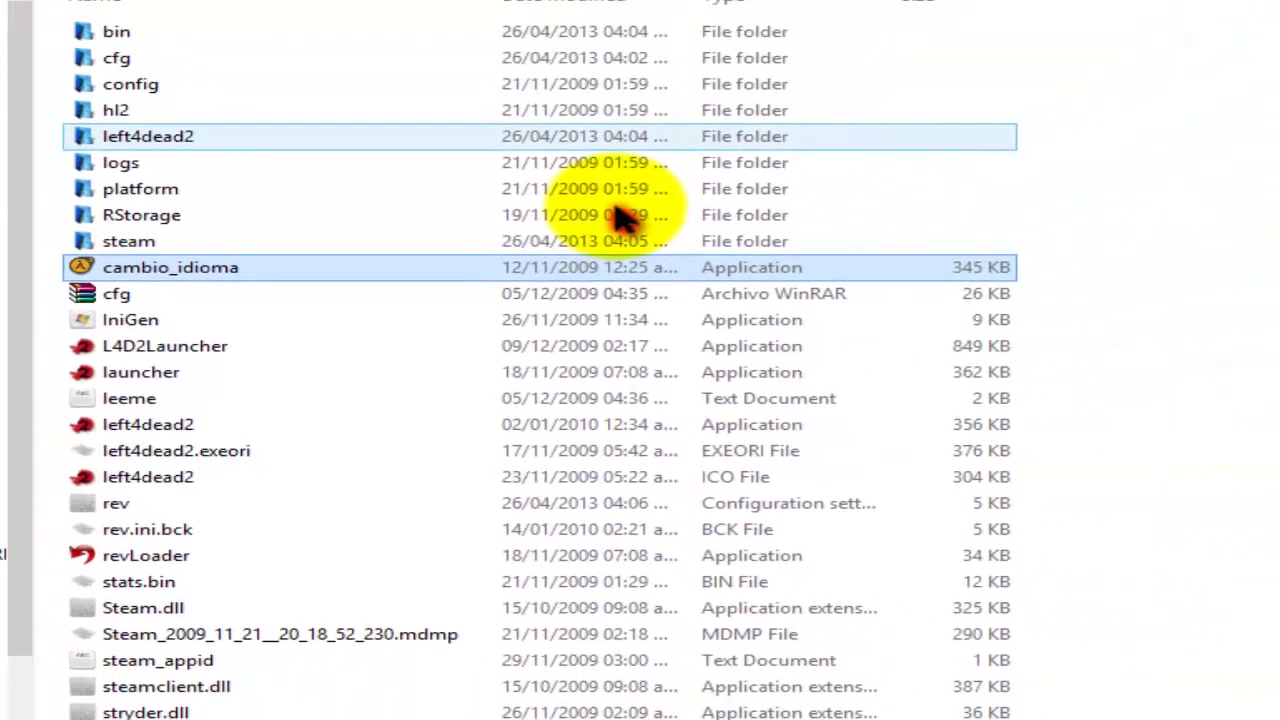
Open the left4dead2 subfolder of the game folder and go into its sound folder
click(616, 136)
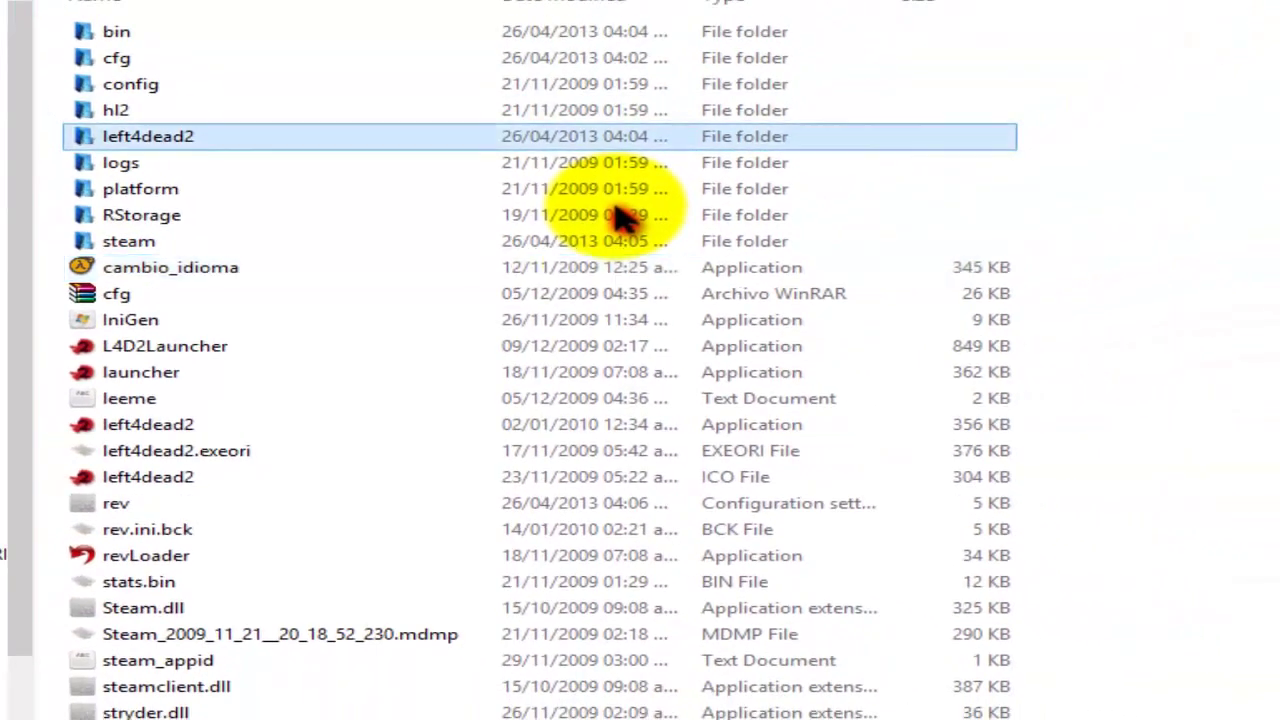
click(632, 214)
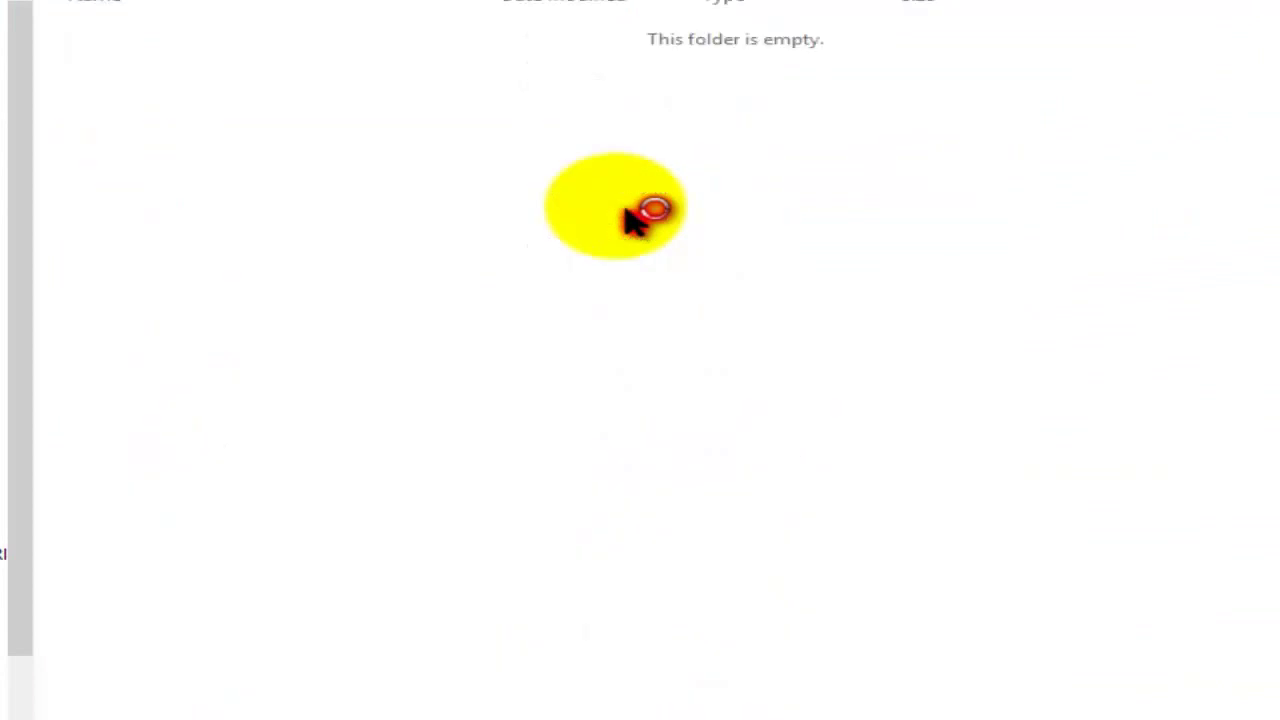
click(616, 207)
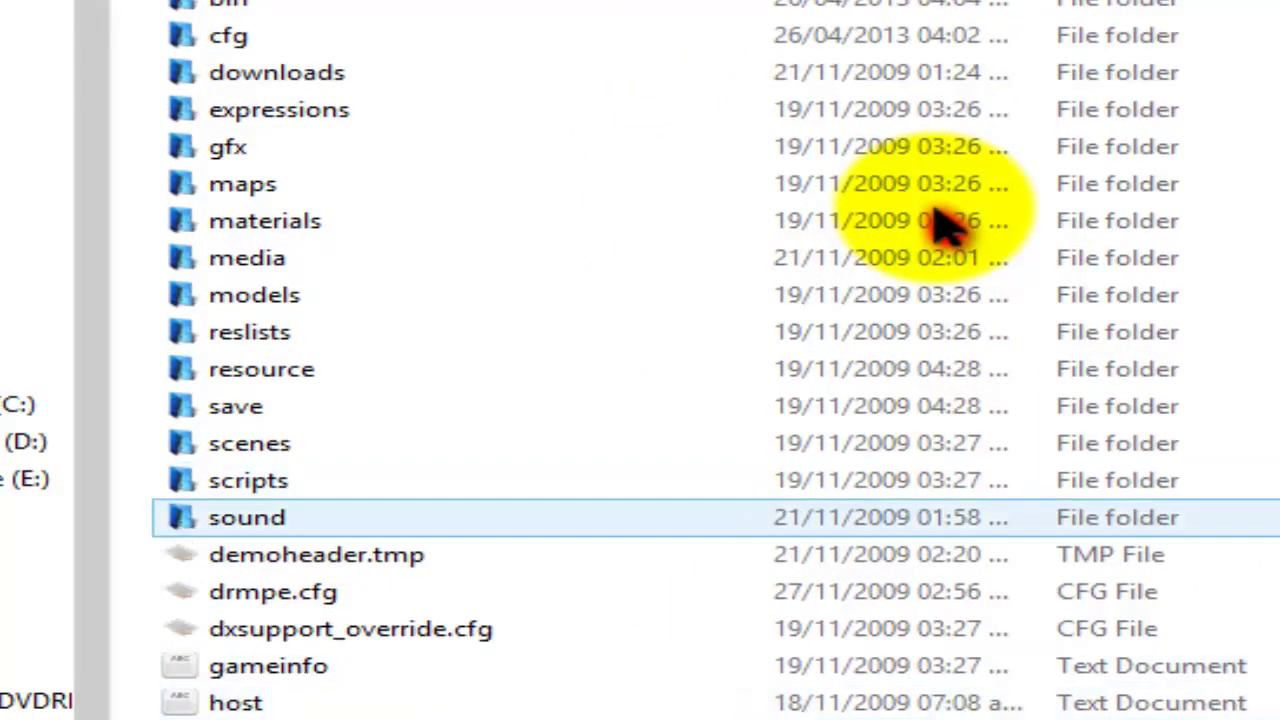
click(247, 517)
double_click(945, 221)
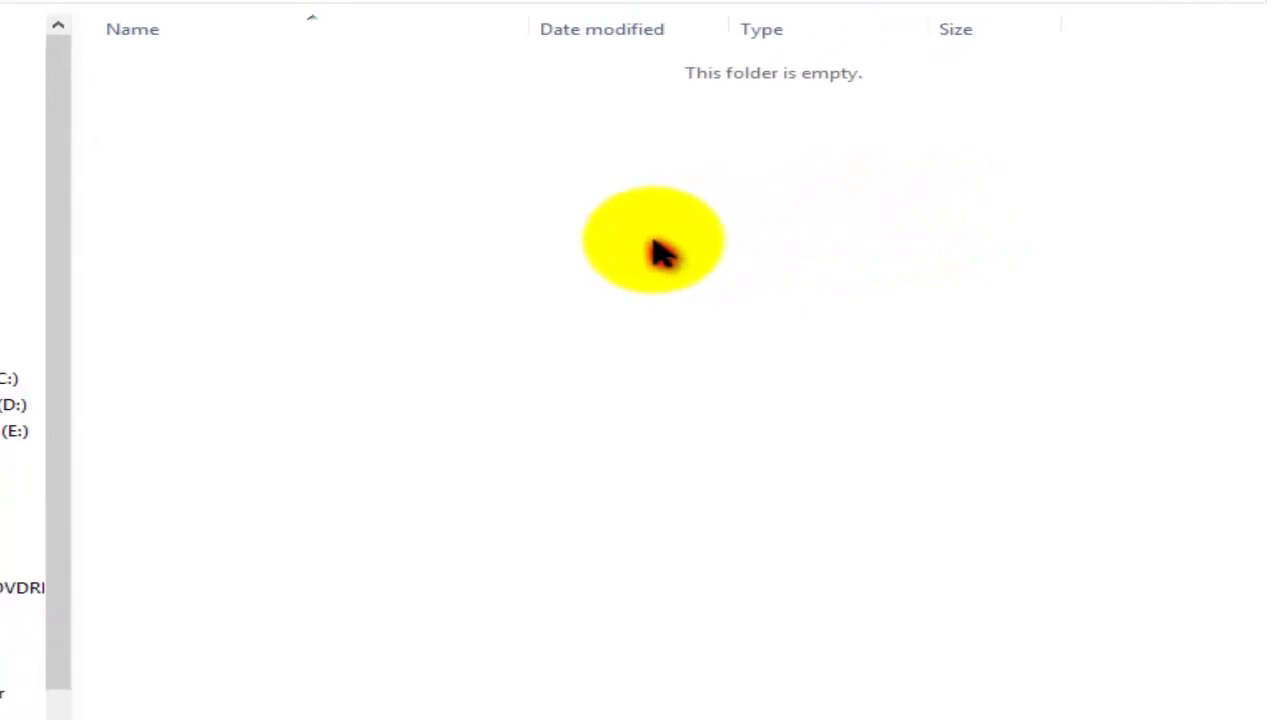
Locate the Globe Converter application and the prayfordeath audio file at the end of the sound folder
key(End)
key(Up)
key(Down)
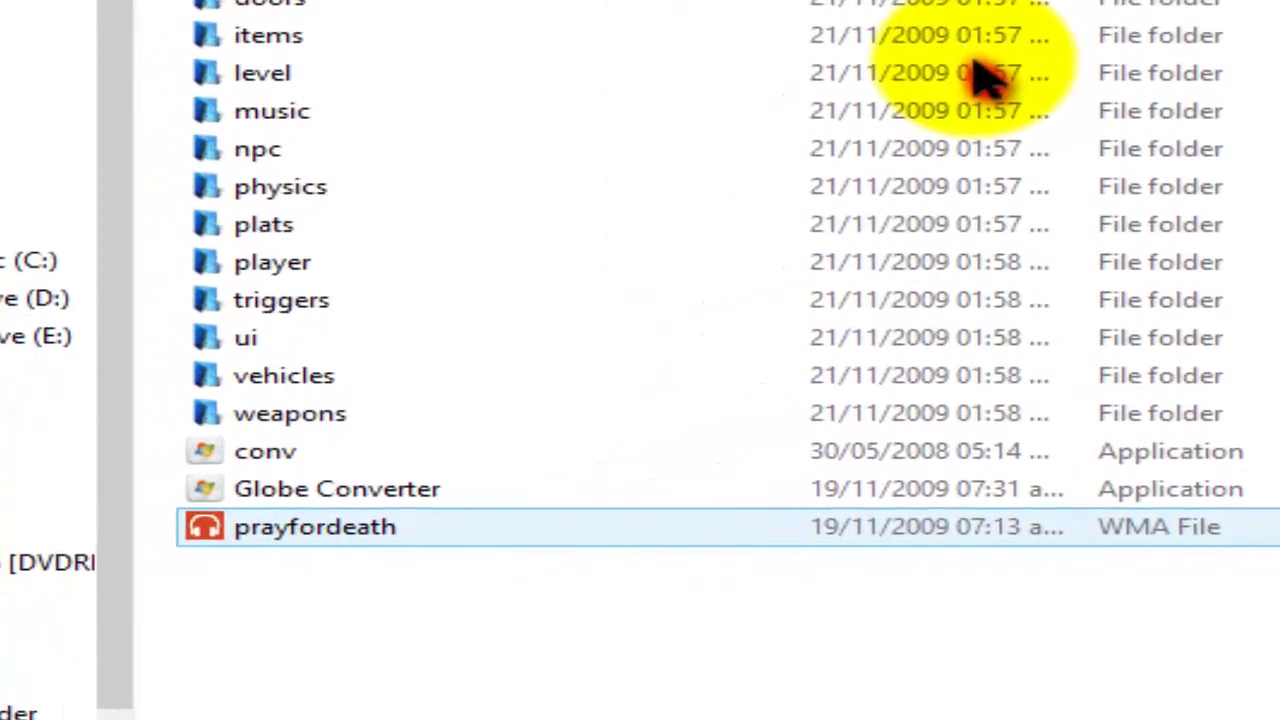
key(Up)
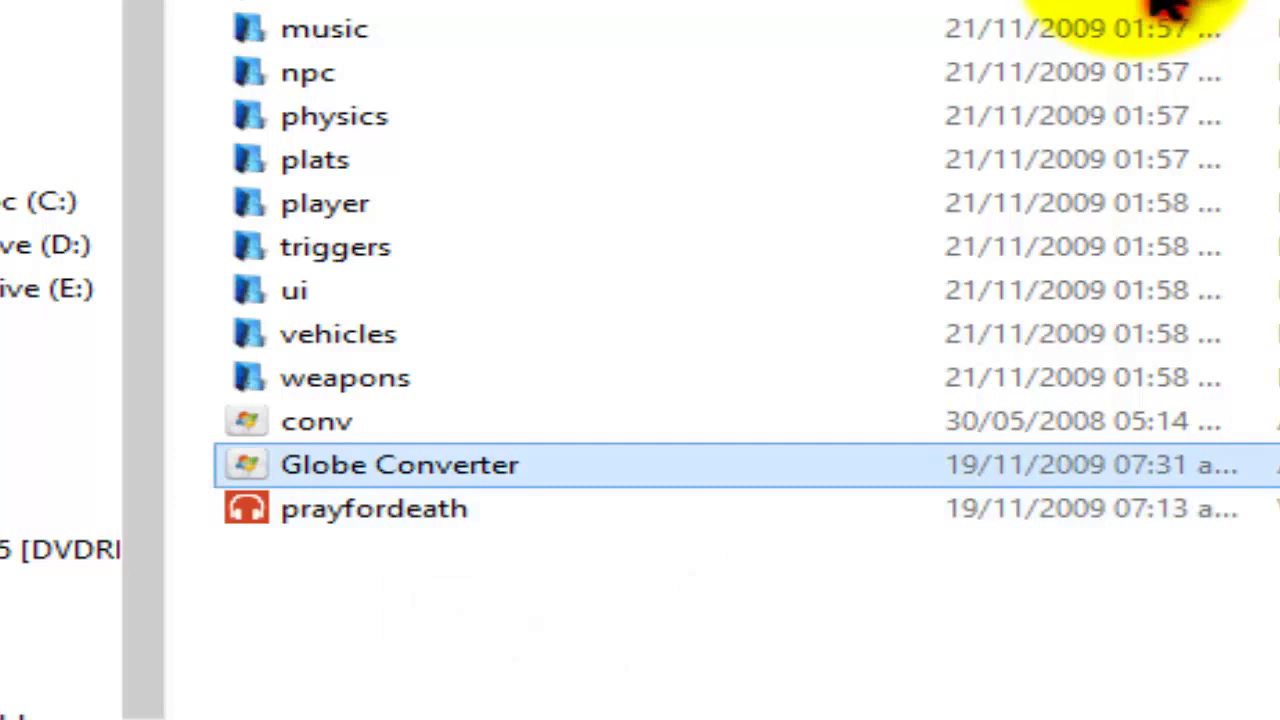
key(shift+Down)
key(Down)
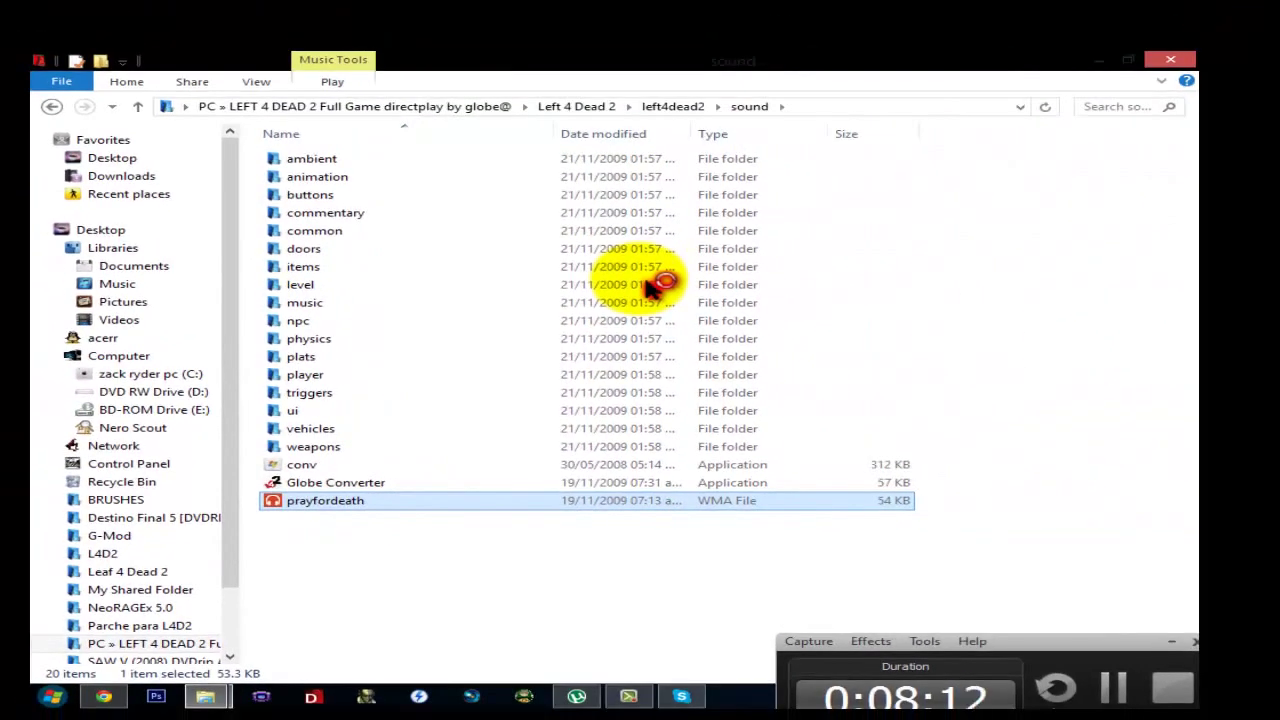
Play the prayfordeath WMA file in Windows Media Player and close the player
key(Menu)
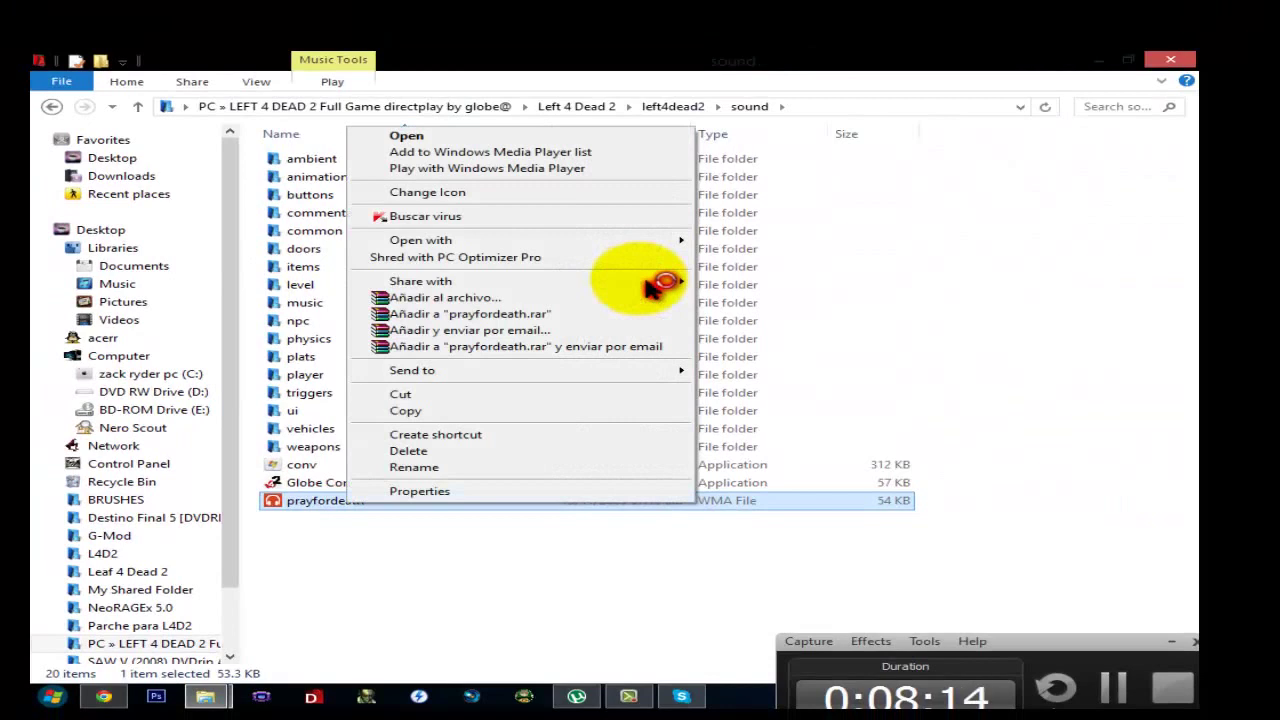
key(Up)
key(Up)
key(Return)
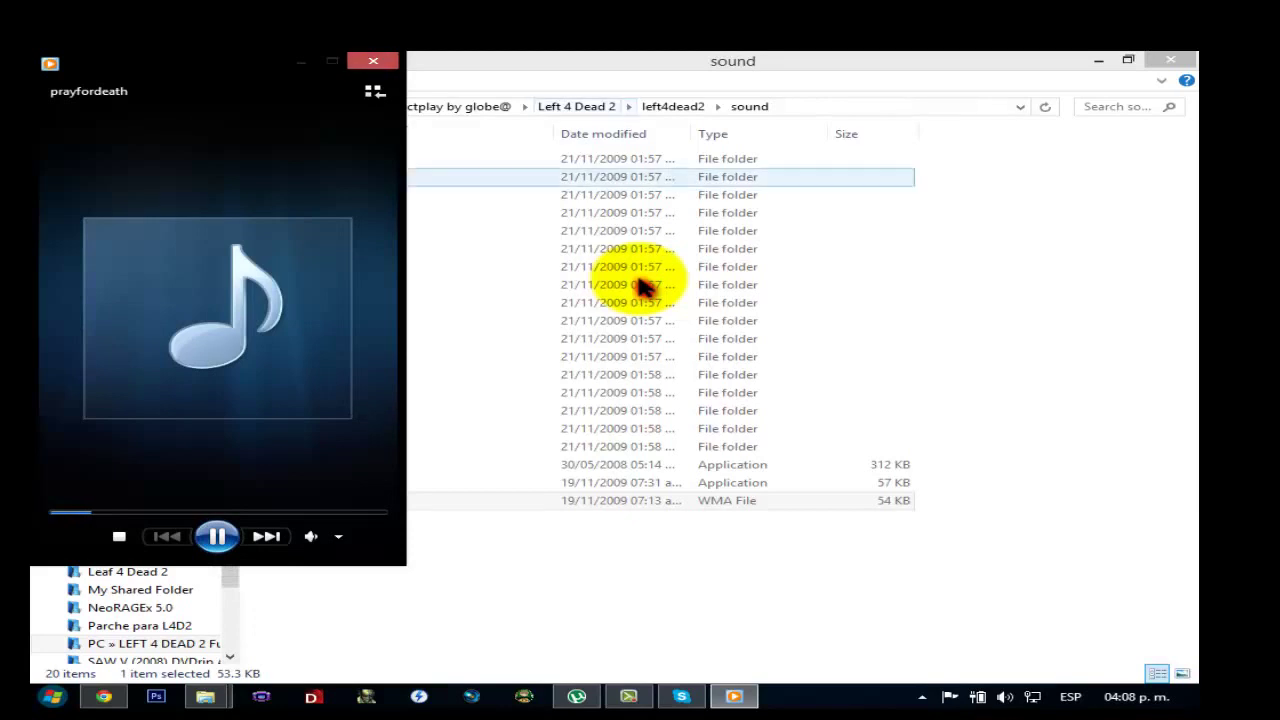
key(alt+F4)
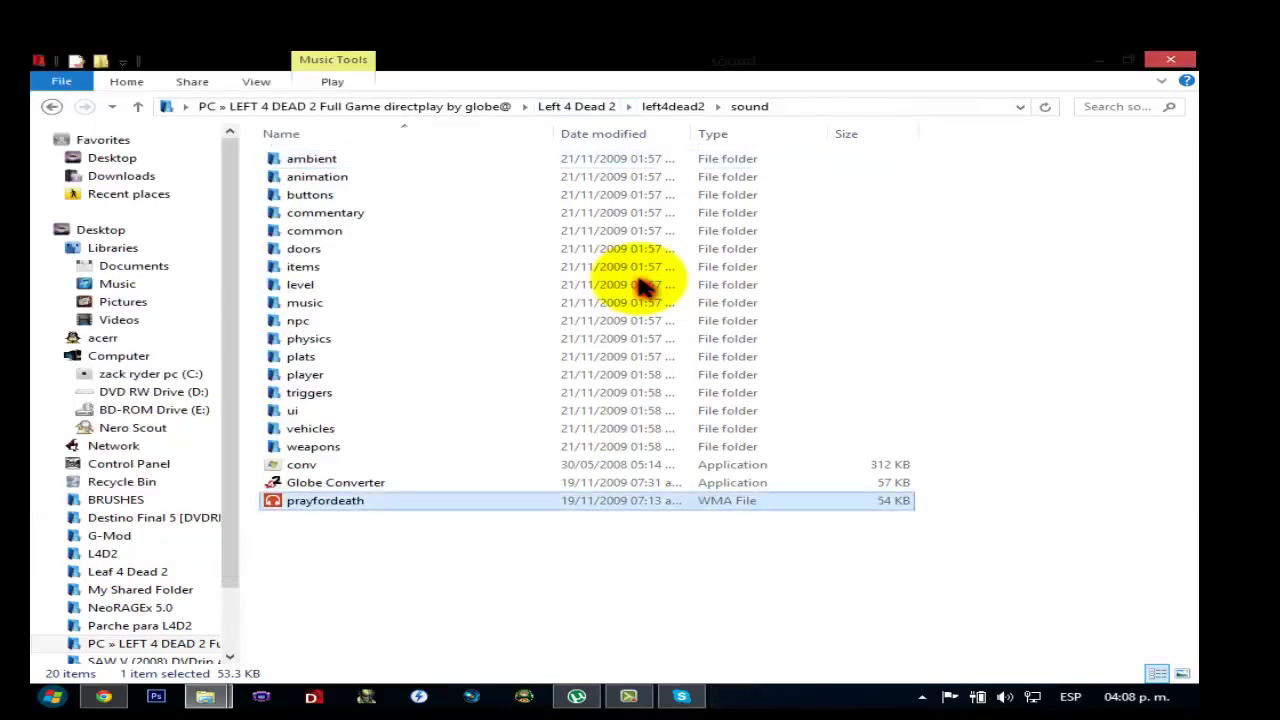
Close the sound folder window to return to the desktop
key(alt+Tab)
key(alt+F4)
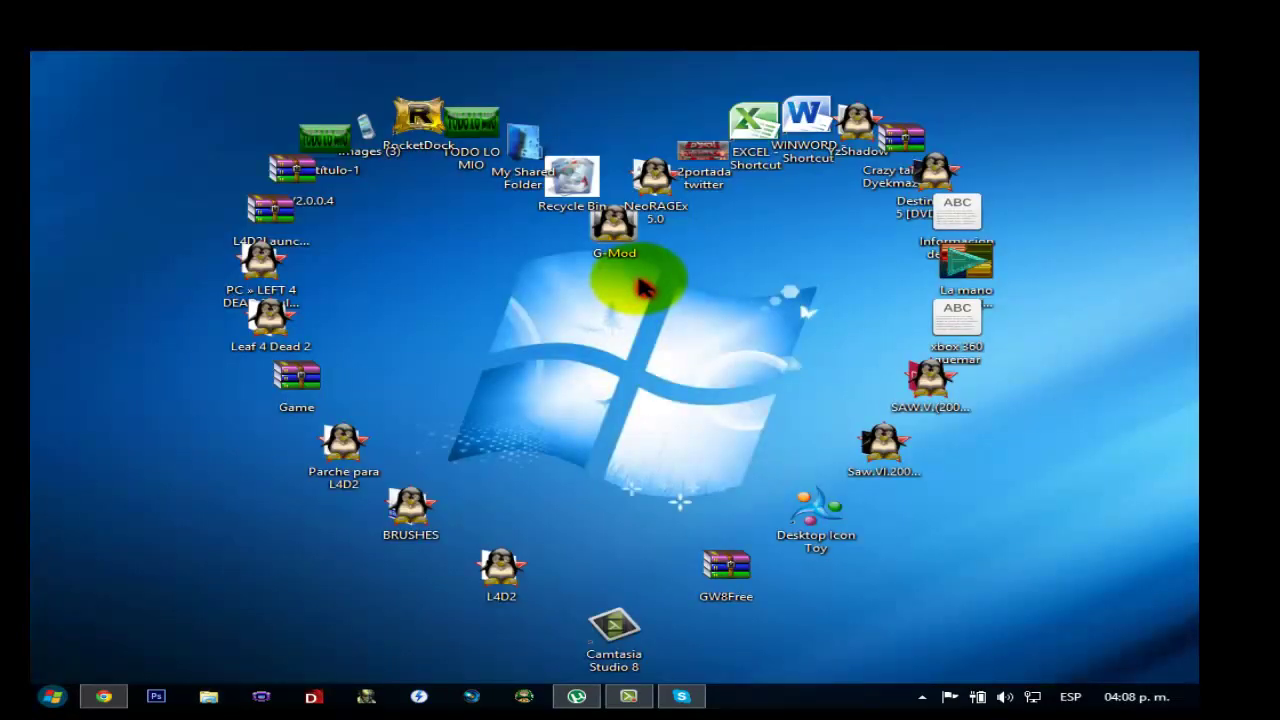
key(alt+Tab)
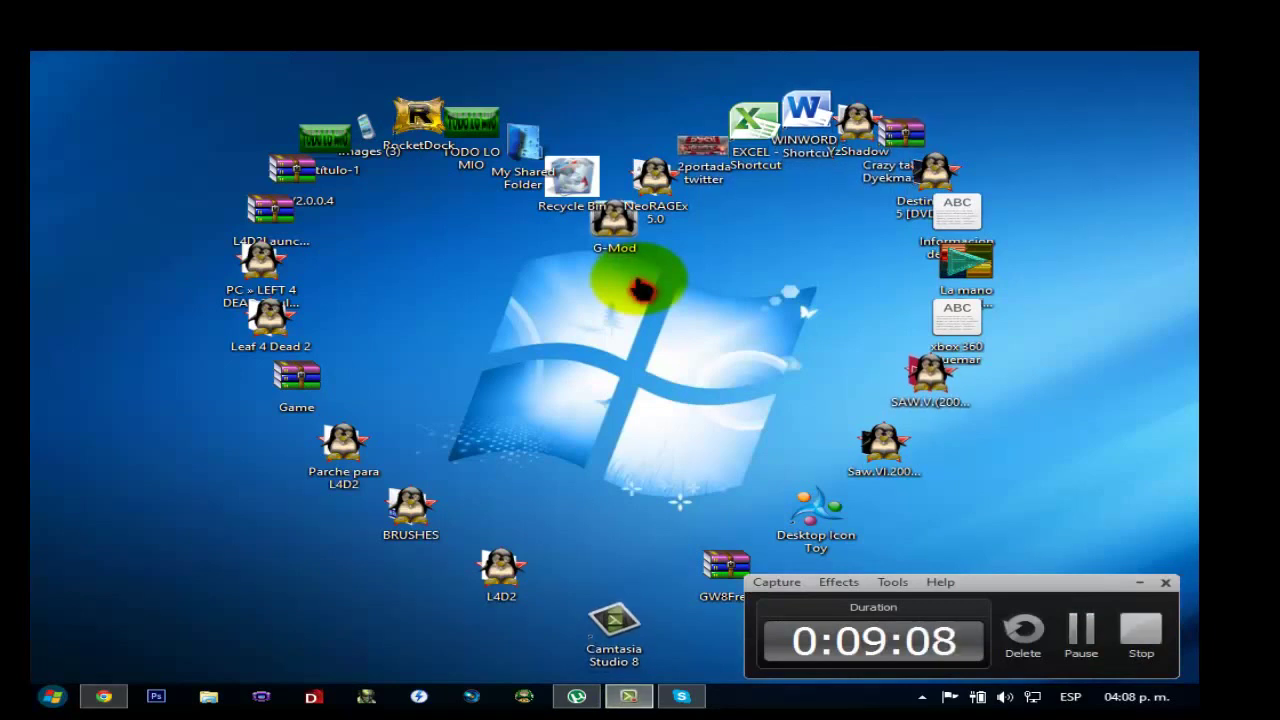